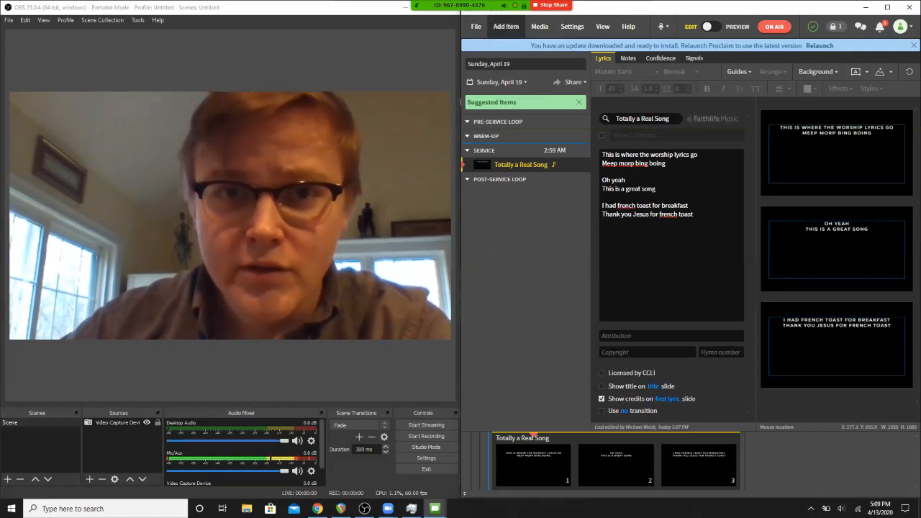
- Add a content item after the song in the Service section with the text "Pastor's first point"
{"action": "left_click", "coordinate": [506, 27]}
{"action": "left_click", "coordinate": [450, 98]}
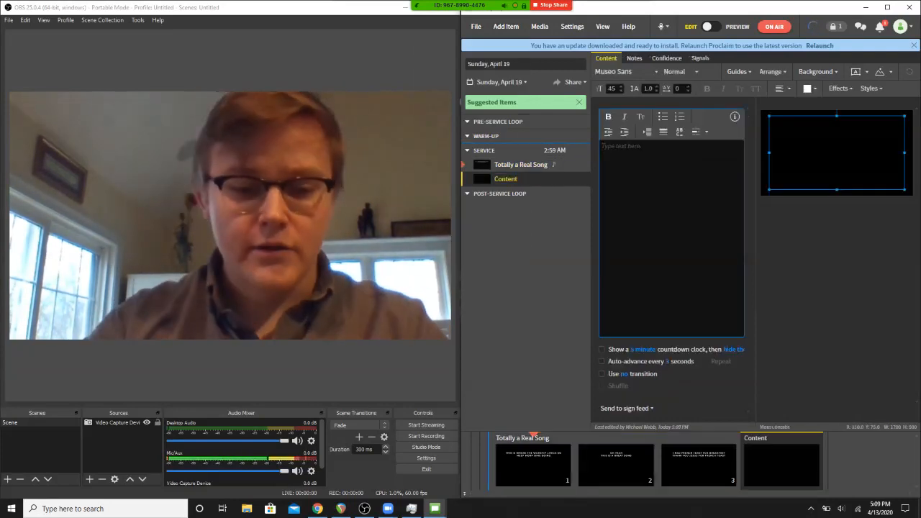
{"action": "type", "text": "Pastor's first point"}
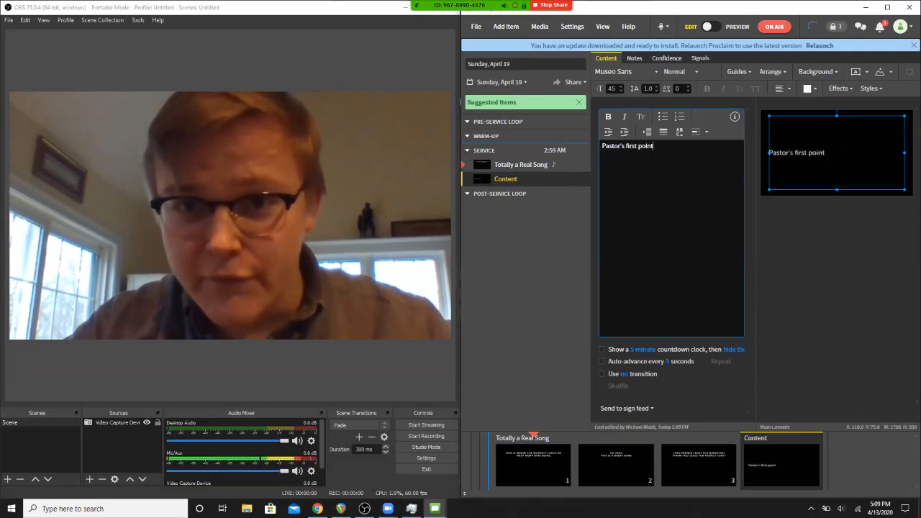
- Centre the "Pastor's first point" text horizontally and vertically on its slide
{"action": "key", "text": "ctrl+a"}
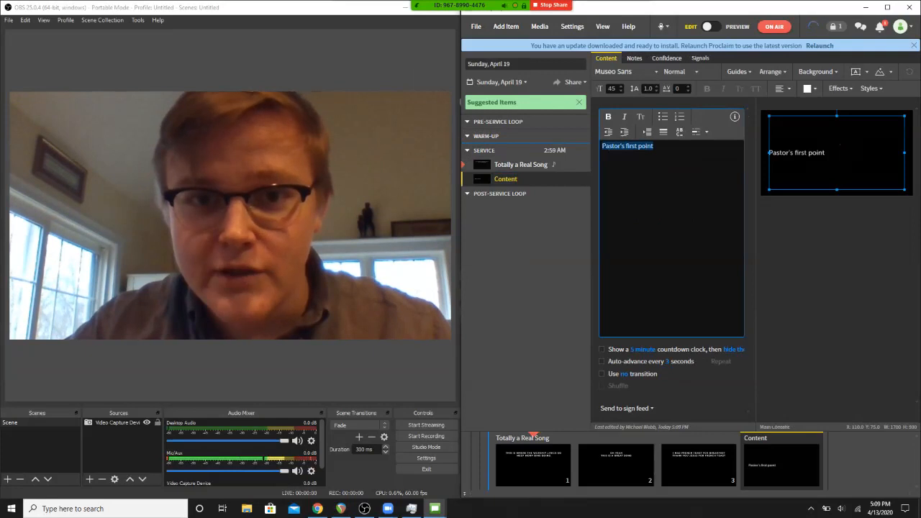
{"action": "left_click", "coordinate": [781, 89]}
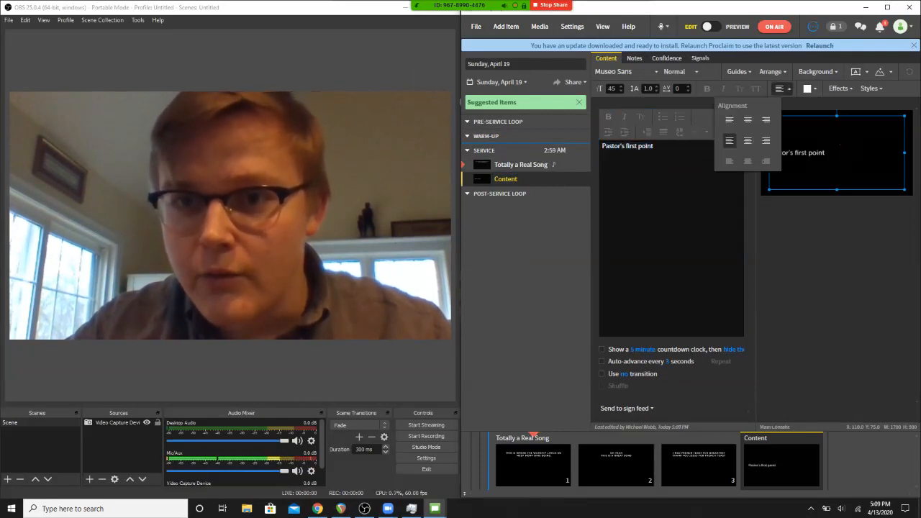
{"action": "left_click", "coordinate": [748, 141]}
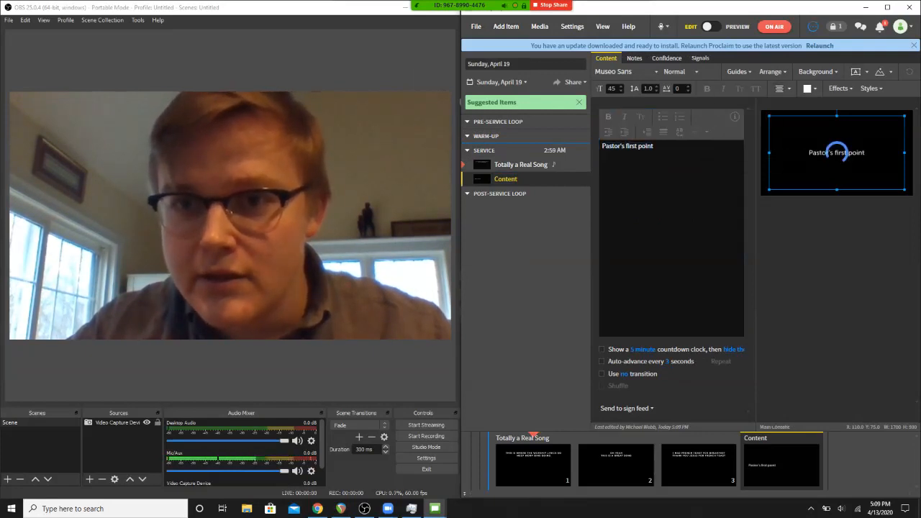
- Set the font of the content slide's text box to CMG Sans
{"action": "left_click", "coordinate": [625, 71]}
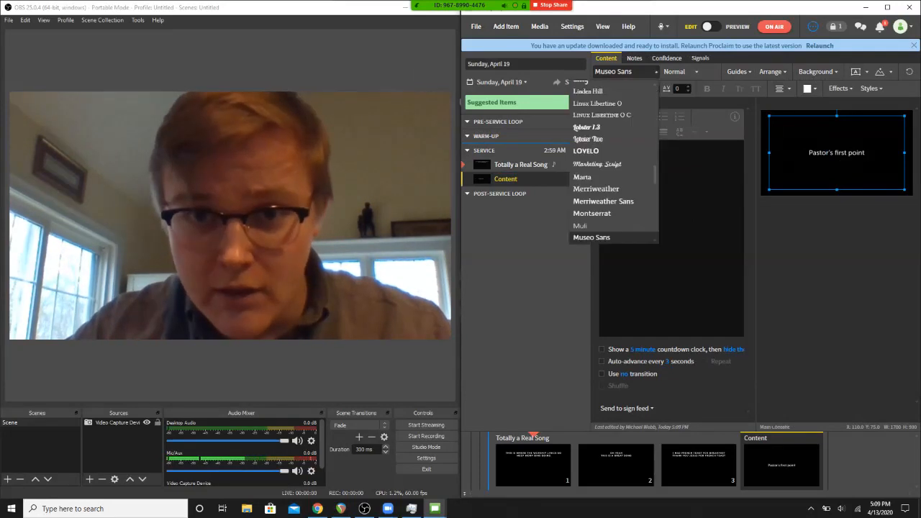
{"action": "scroll", "coordinate": [605, 202], "scroll_direction": "down", "scroll_amount": 3}
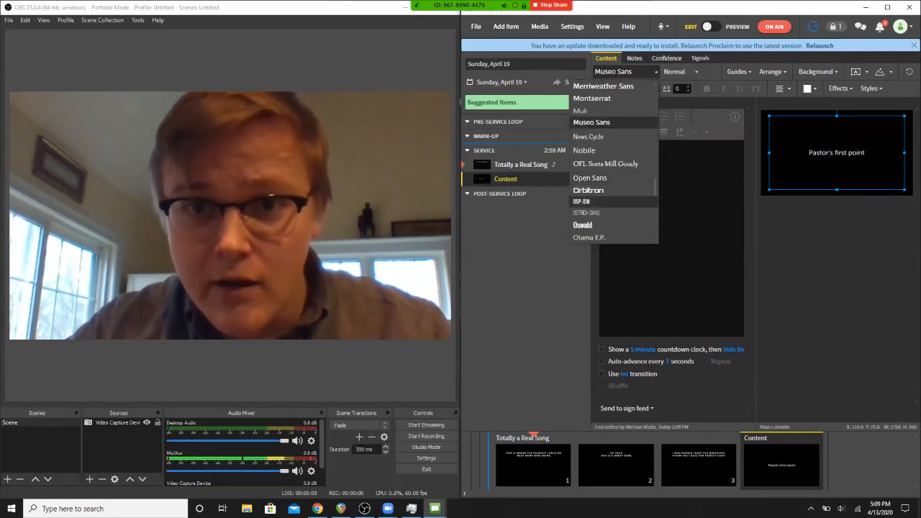
{"action": "scroll", "coordinate": [605, 205], "scroll_direction": "down", "scroll_amount": 3}
{"action": "scroll", "coordinate": [604, 205], "scroll_direction": "up", "scroll_amount": 9}
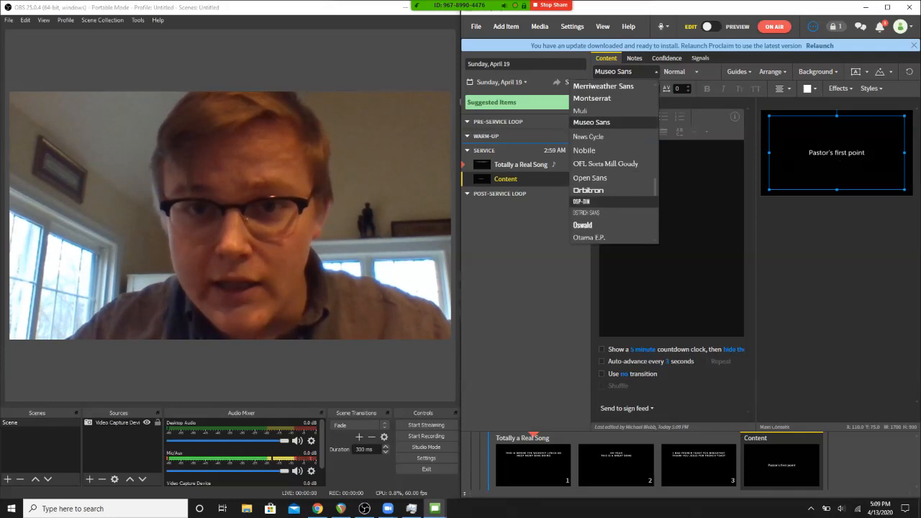
{"action": "scroll", "coordinate": [604, 202], "scroll_direction": "up", "scroll_amount": 10}
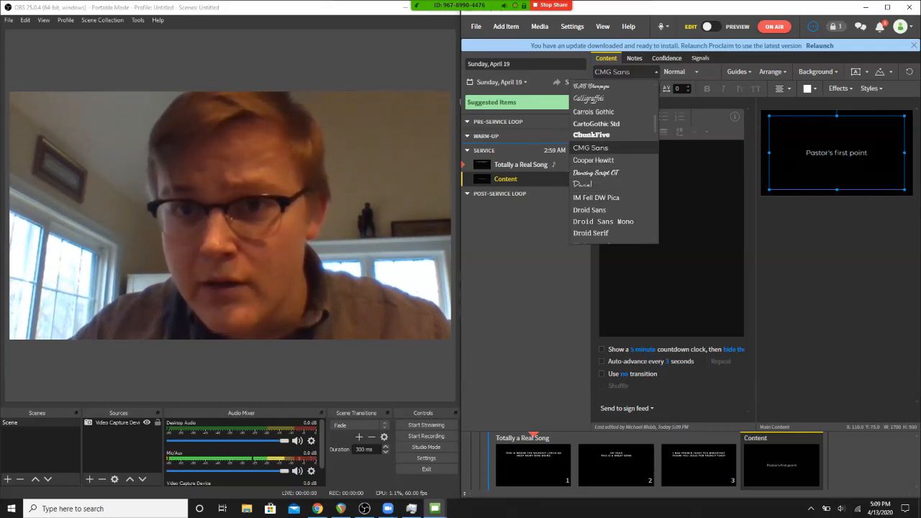
{"action": "left_click", "coordinate": [591, 148]}
- Make the whole "Pastor's first point" line bold and set it in small caps
{"action": "key", "text": "ctrl+a"}
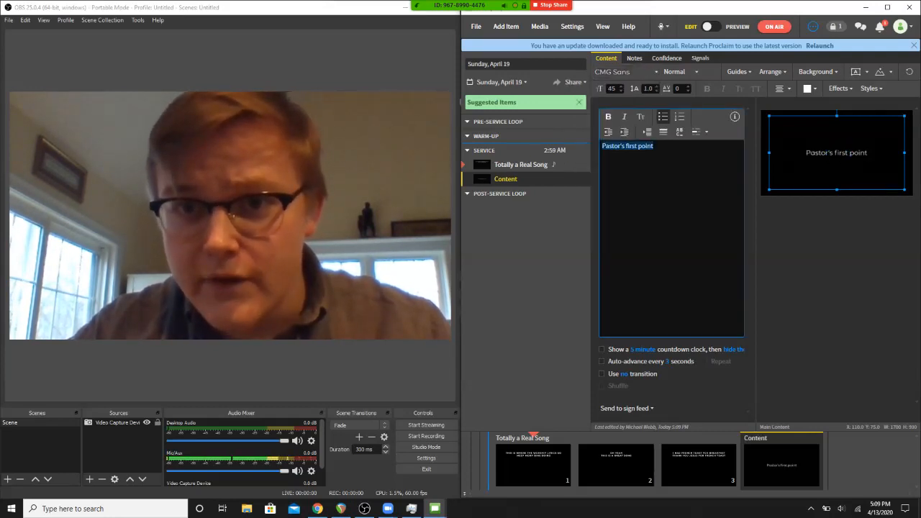
{"action": "key", "text": "ctrl+b"}
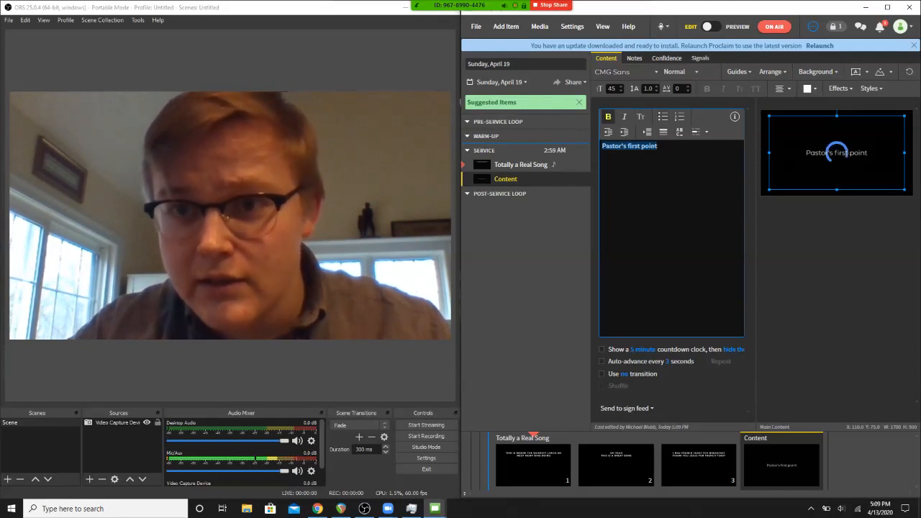
{"action": "left_click", "coordinate": [658, 147]}
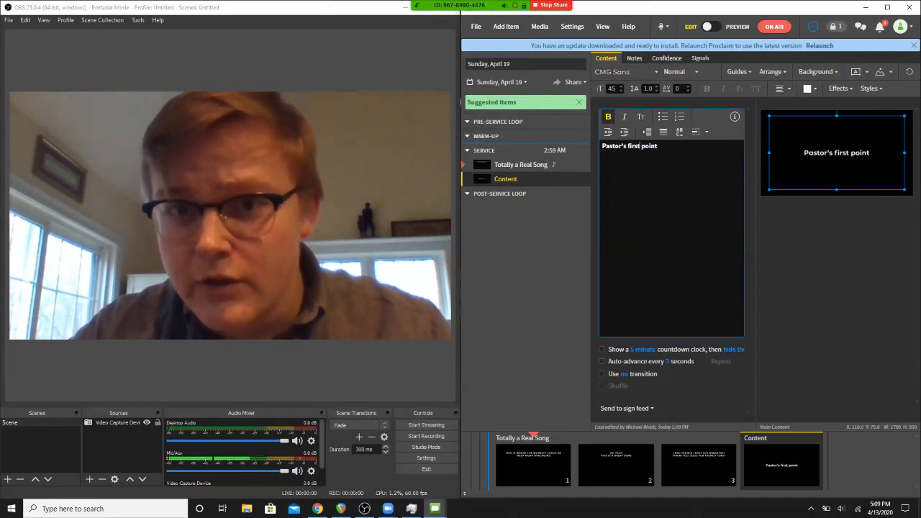
{"action": "triple_click", "coordinate": [638, 146]}
{"action": "double_click", "coordinate": [638, 146]}
{"action": "double_click", "coordinate": [637, 146]}
{"action": "left_click", "coordinate": [637, 146]}
{"action": "triple_click", "coordinate": [637, 146]}
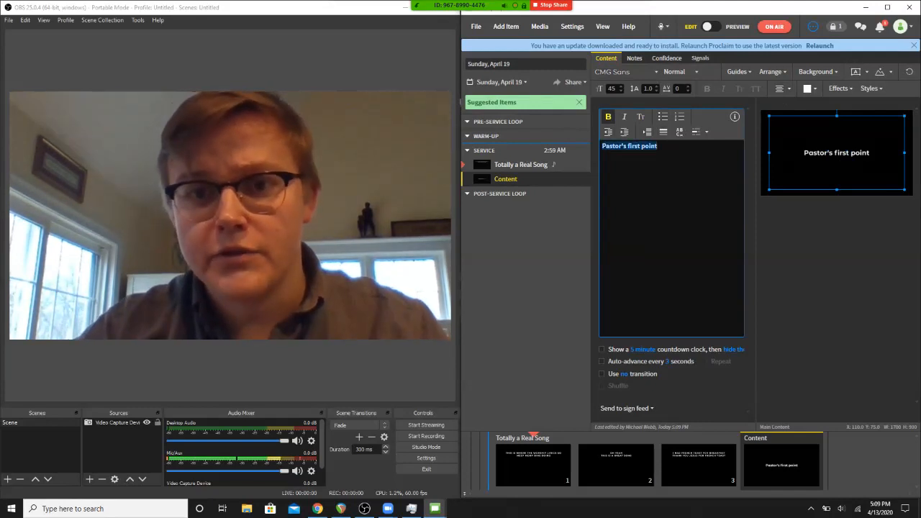
{"action": "left_click", "coordinate": [641, 116]}
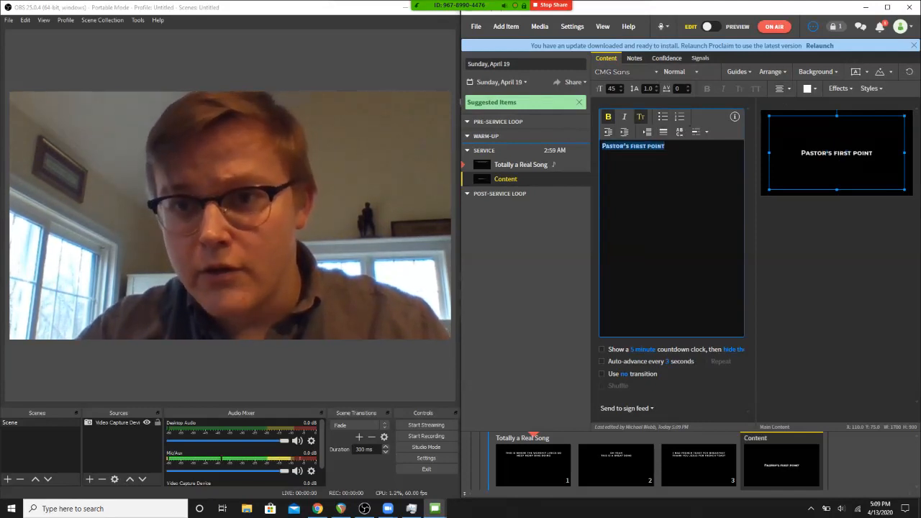
{"action": "left_click", "coordinate": [665, 146]}
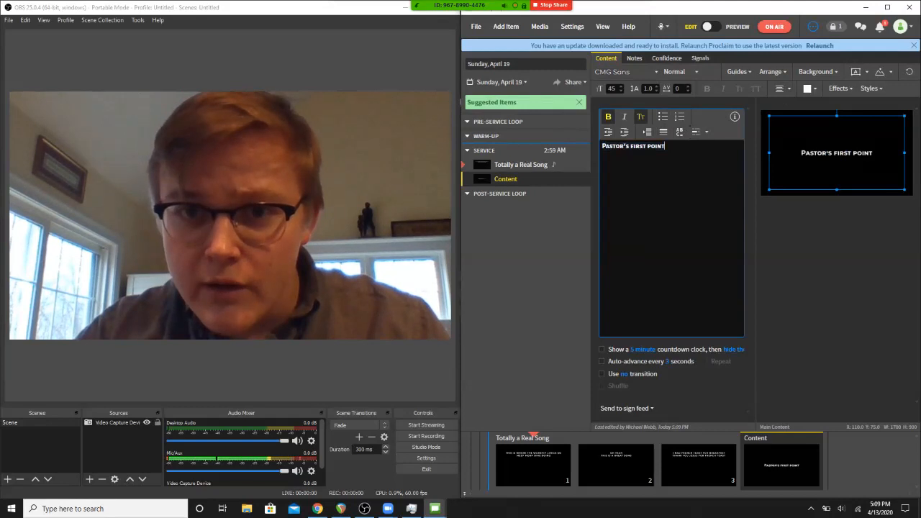
- Replace the content slide's text with "PASTOR'S FIRST POINT" in capitals and deselect the text box
{"action": "key", "text": "ctrl+a"}
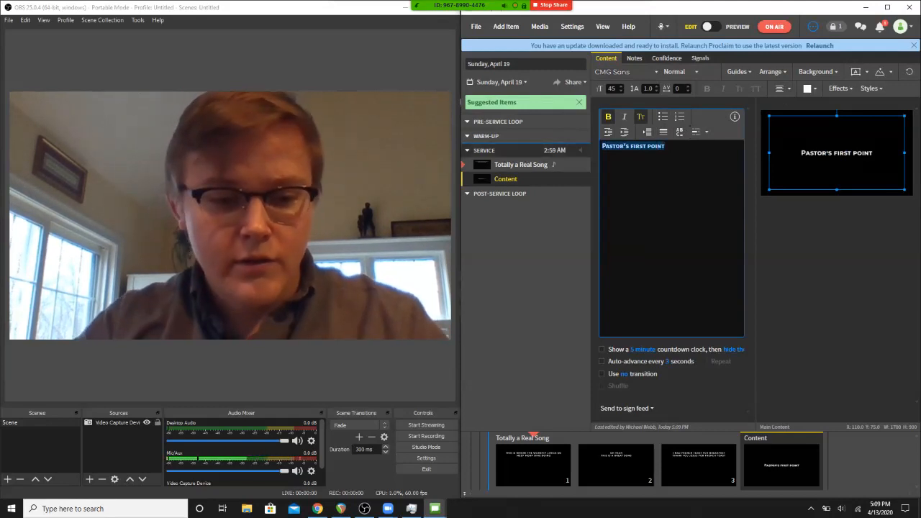
{"action": "type", "text": "Pastor's"}
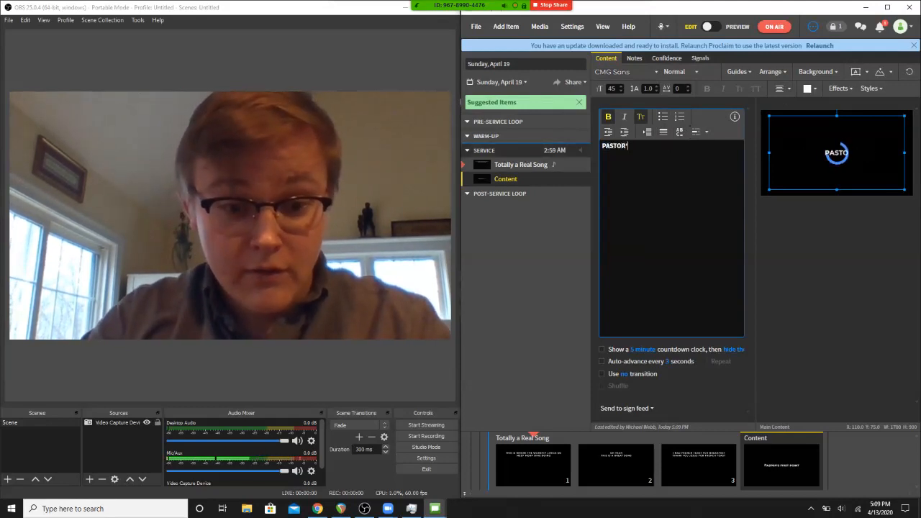
{"action": "type", "text": " first poin"}
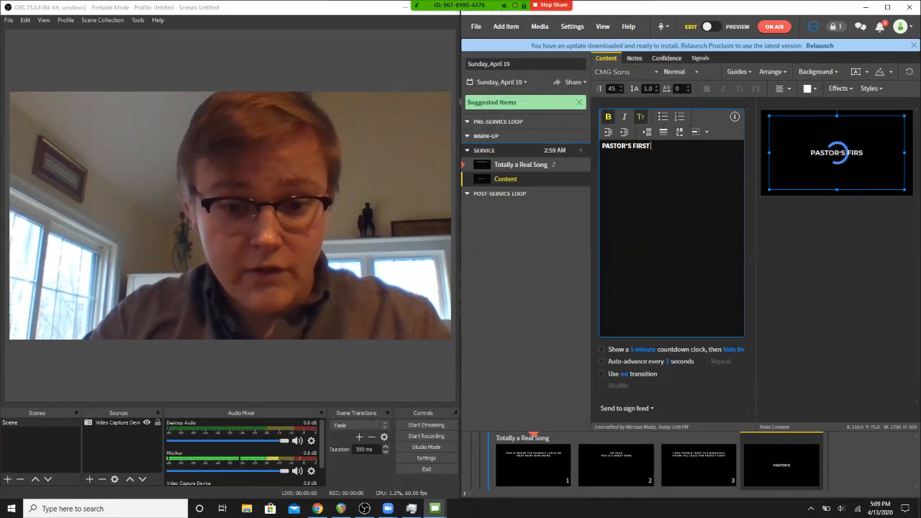
{"action": "type", "text": "ts"}
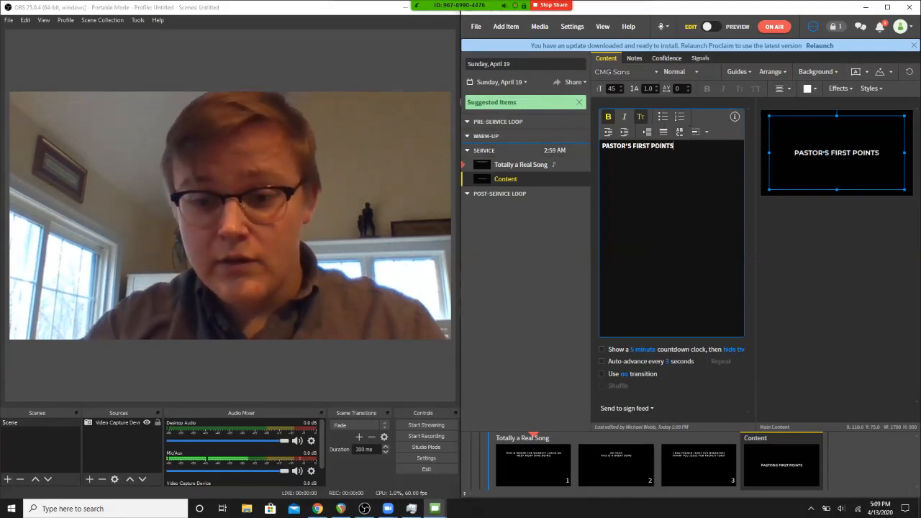
{"action": "key", "text": "Escape"}
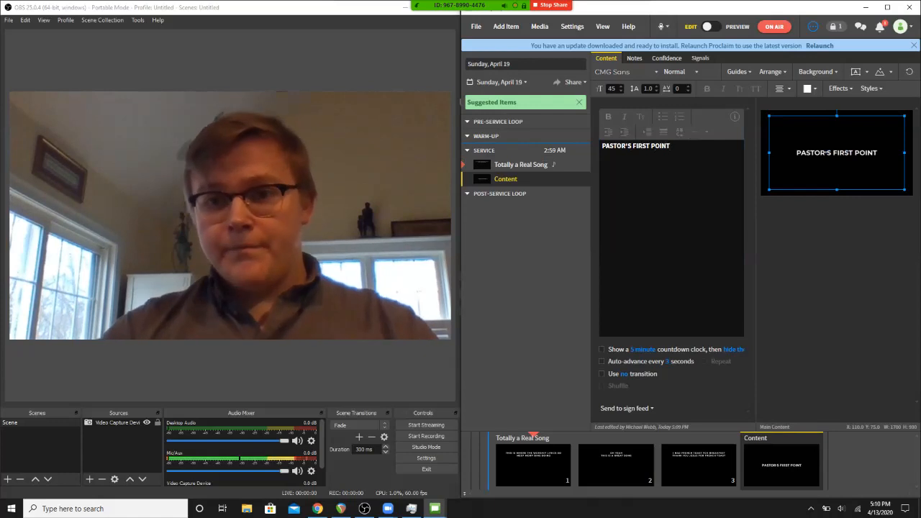
{"action": "key", "text": "Escape"}
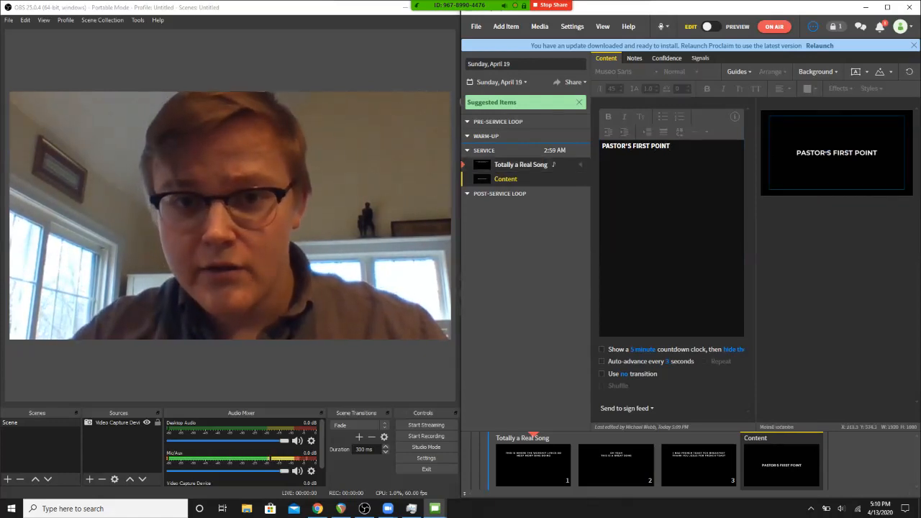
- Compare the text placement on the Totally a Real Song lyric slides with that on the content slide
{"action": "left_click", "coordinate": [521, 165]}
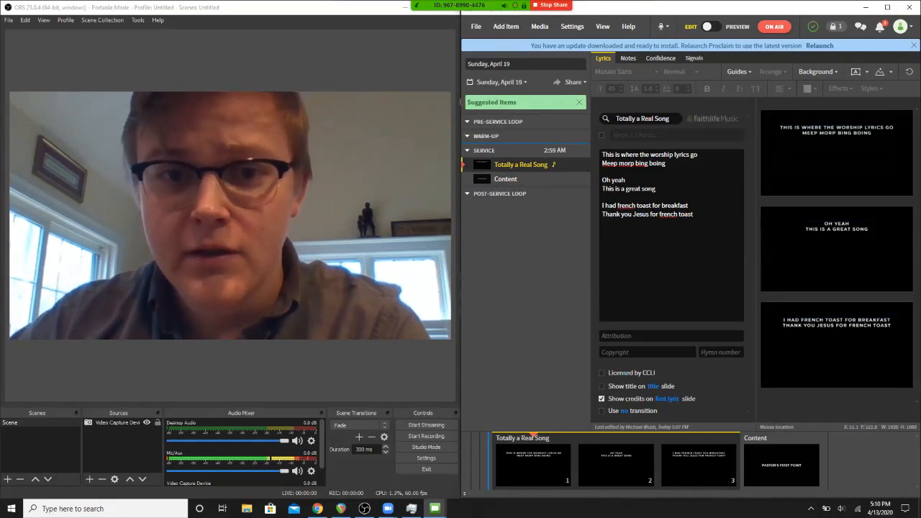
{"action": "left_click", "coordinate": [506, 180]}
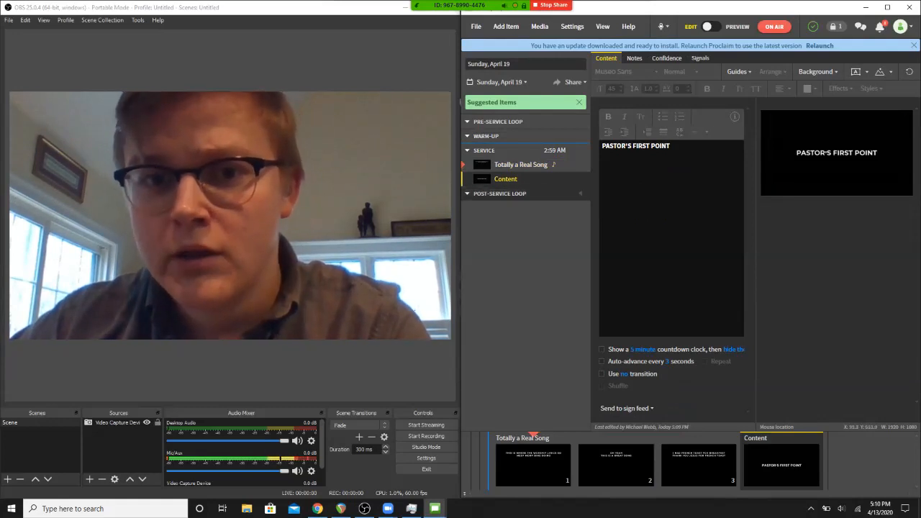
{"action": "left_click", "coordinate": [520, 164]}
{"action": "left_click", "coordinate": [506, 180]}
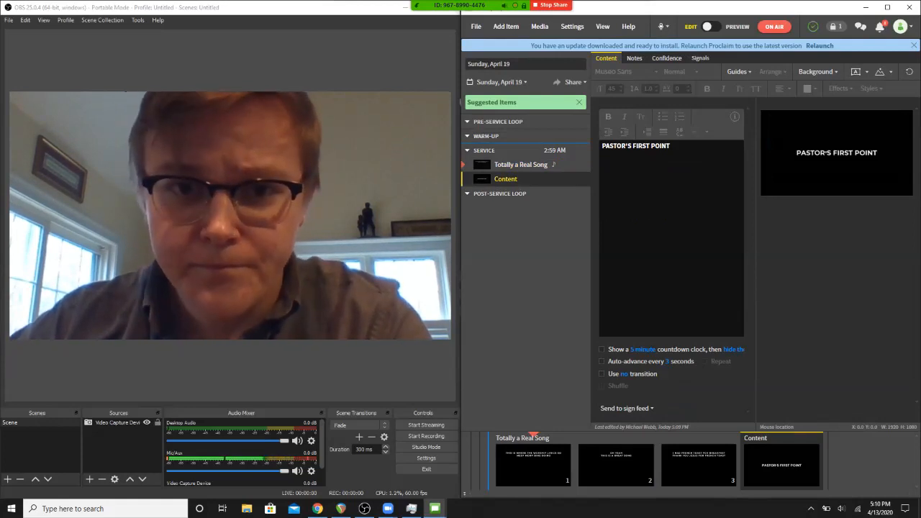
{"action": "left_click", "coordinate": [521, 164]}
{"action": "left_click", "coordinate": [521, 179]}
{"action": "left_click", "coordinate": [521, 165]}
{"action": "left_click", "coordinate": [519, 179]}
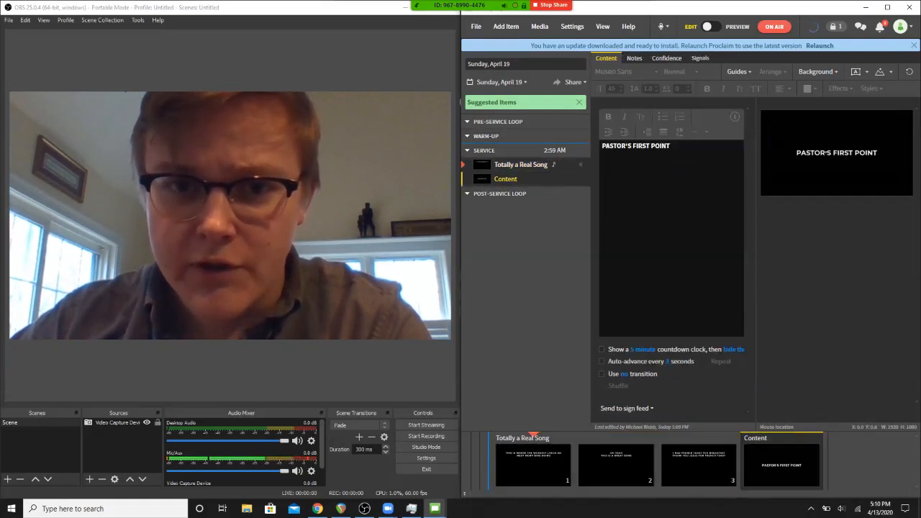
{"action": "left_click", "coordinate": [520, 165]}
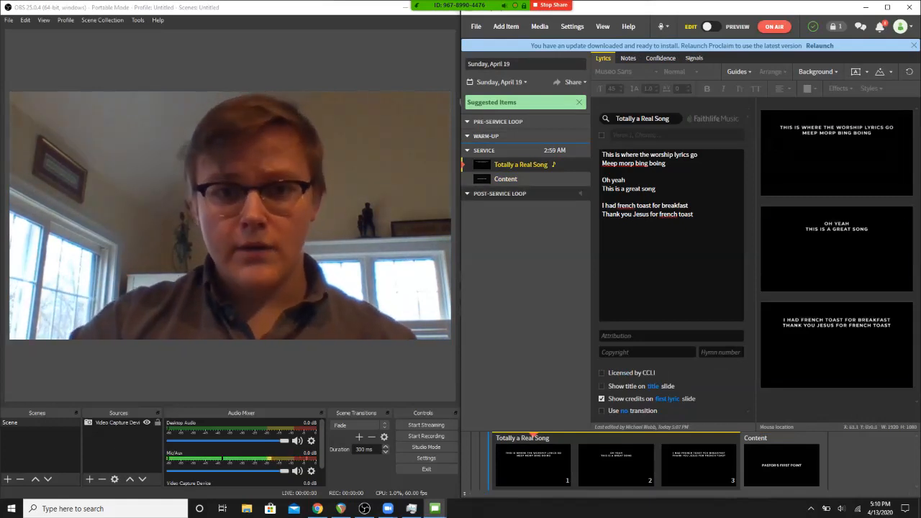
{"action": "left_click", "coordinate": [506, 179]}
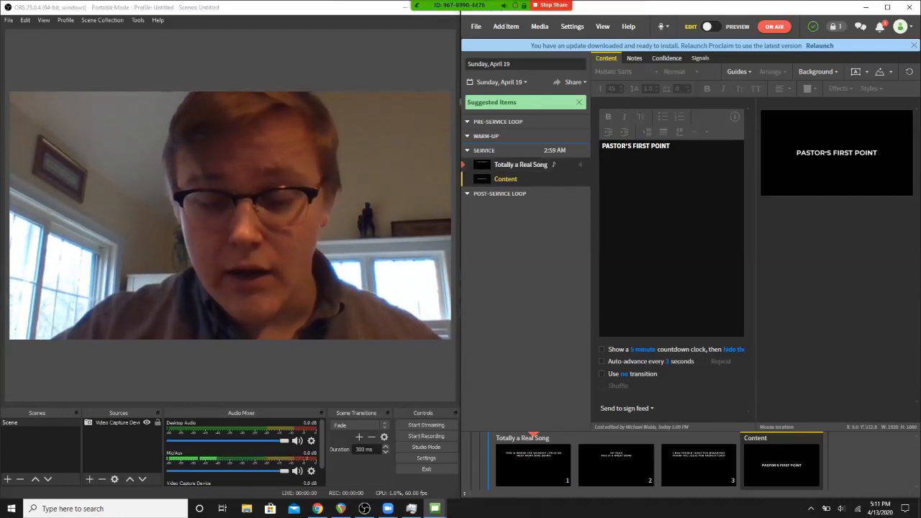
- Give all the Totally a Real Song slides a blue background fill colour
{"action": "left_click", "coordinate": [521, 164]}
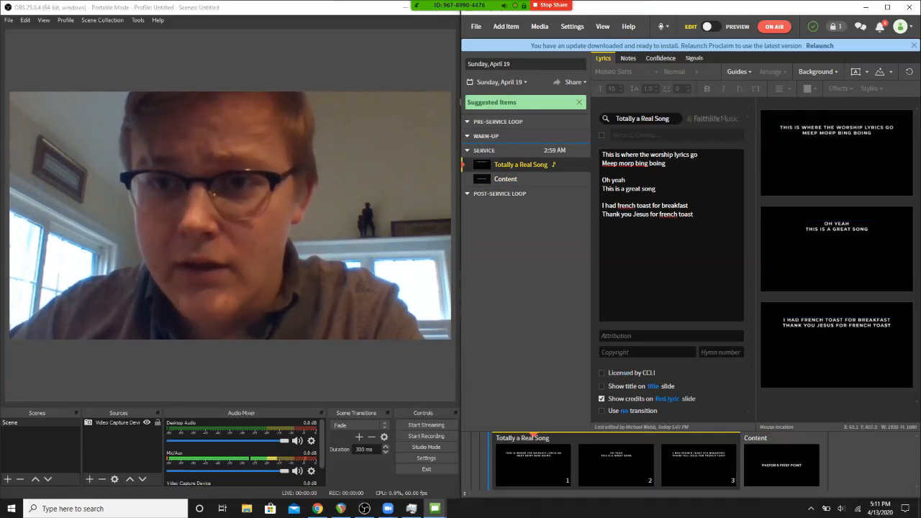
{"action": "left_click", "coordinate": [817, 71]}
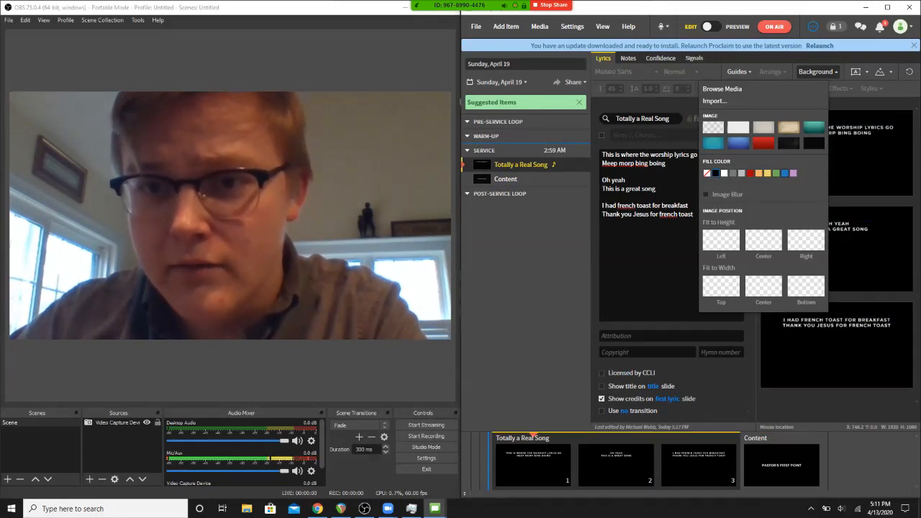
{"action": "left_click", "coordinate": [785, 173]}
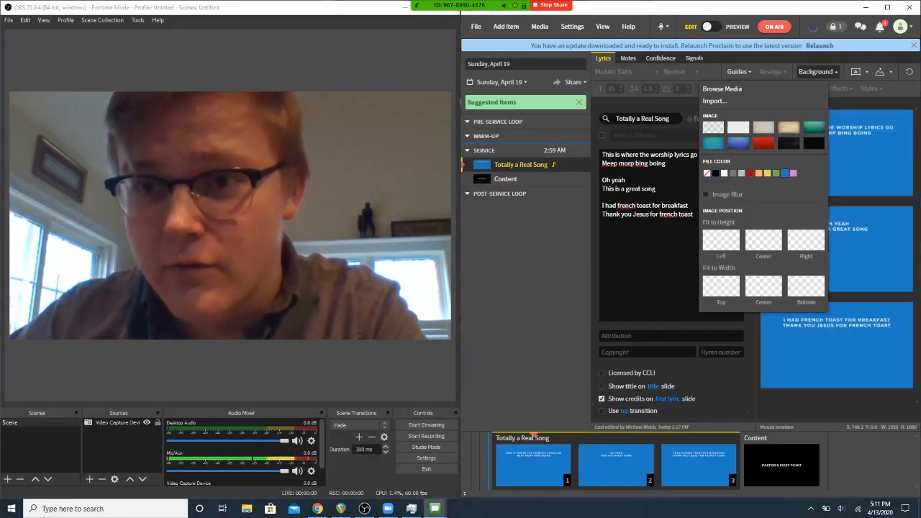
{"action": "left_click", "coordinate": [881, 183]}
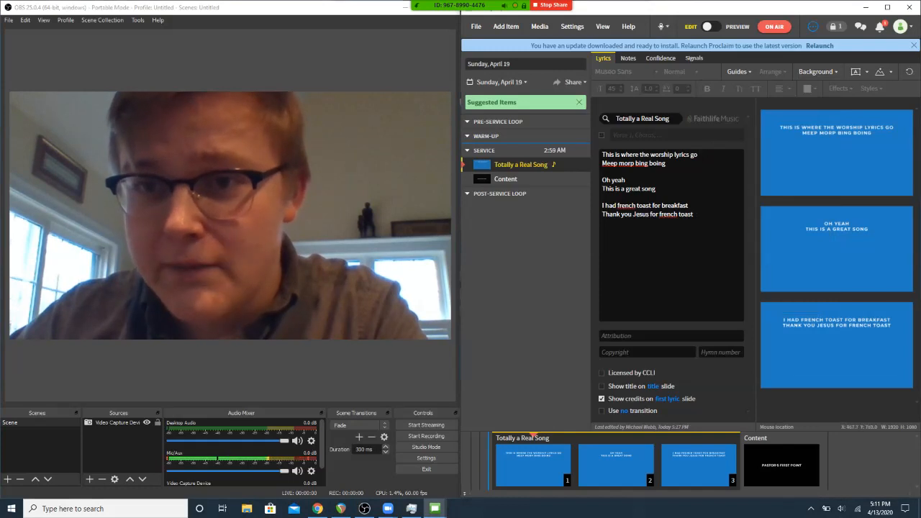
{"action": "left_click", "coordinate": [818, 71]}
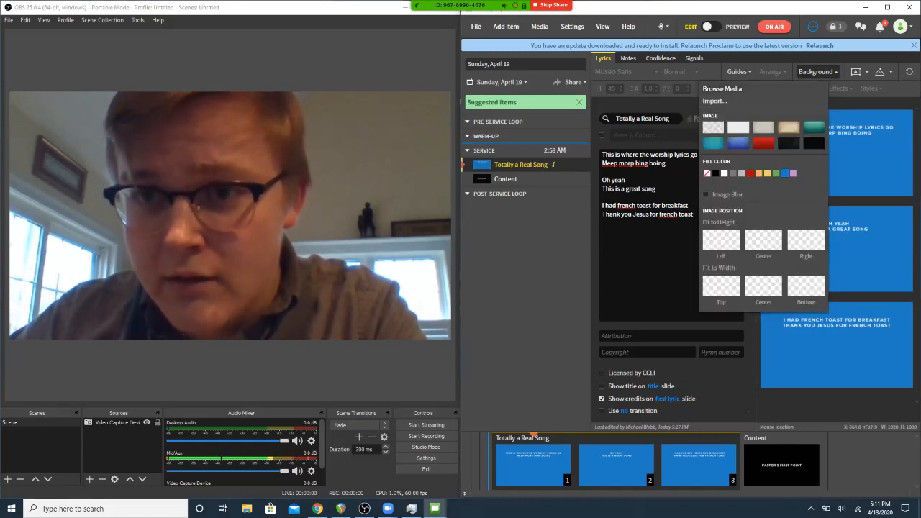
{"action": "left_click", "coordinate": [870, 119]}
- Add a background shape effect to the lyrics text of Totally a Real Song and colour it black, #000000
{"action": "left_click", "coordinate": [855, 135]}
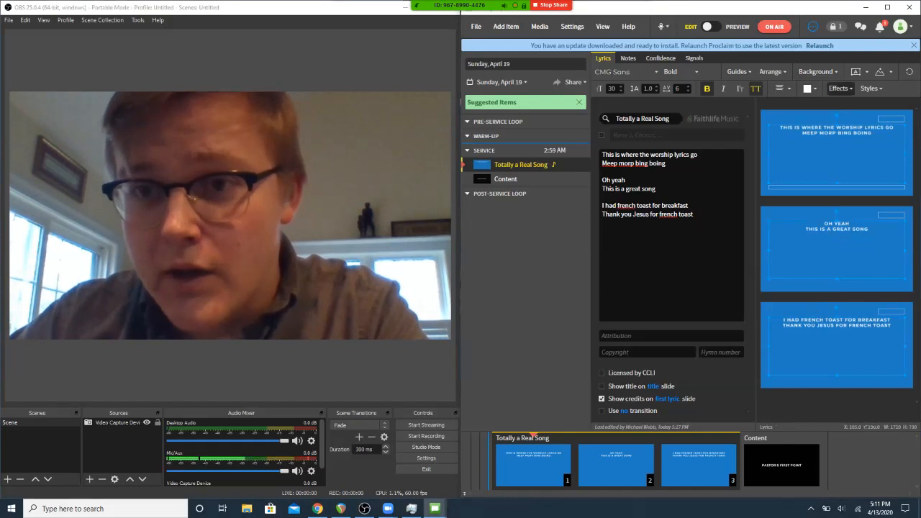
{"action": "left_click", "coordinate": [839, 88]}
{"action": "left_click", "coordinate": [792, 179]}
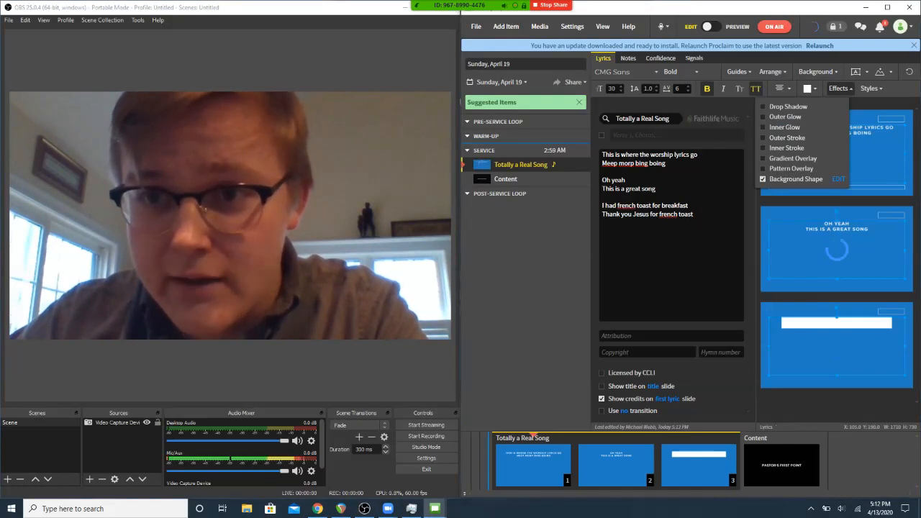
{"action": "left_click", "coordinate": [838, 179]}
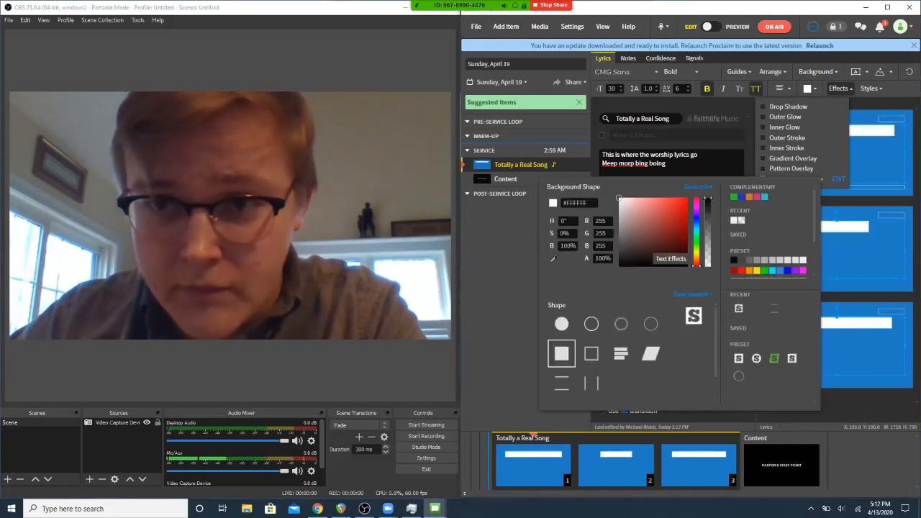
{"action": "left_click_drag", "start_coordinate": [619, 198], "coordinate": [618, 266]}
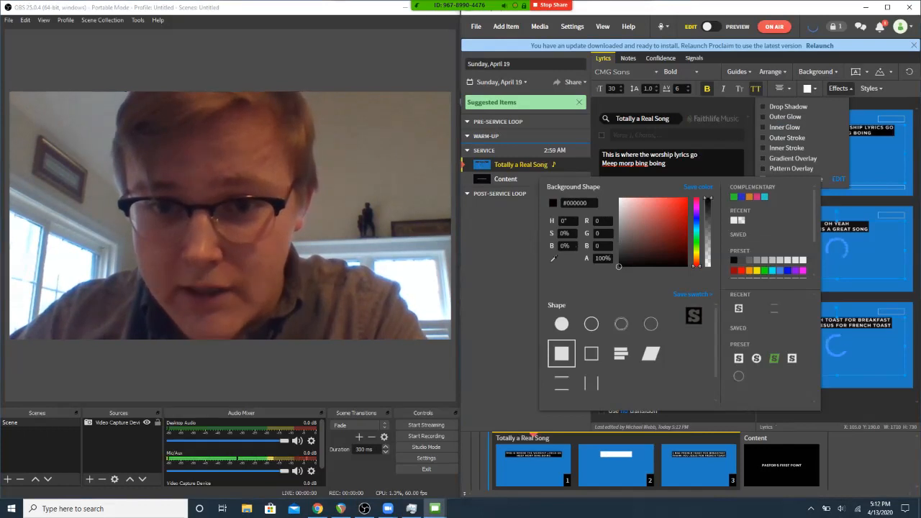
- Fit the background shape to the text box with the Tighter fit mode and close the effect settings
{"action": "scroll", "coordinate": [647, 353], "scroll_direction": "down", "scroll_amount": 1}
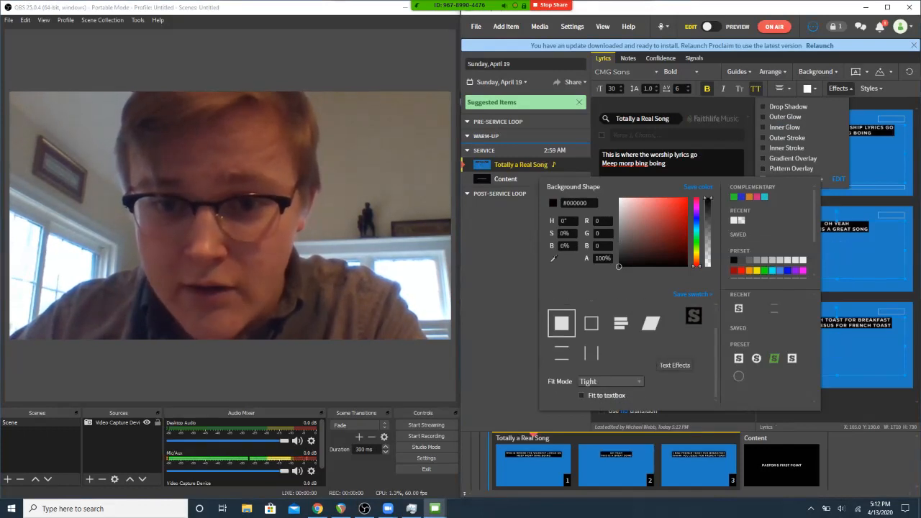
{"action": "left_click", "coordinate": [582, 396]}
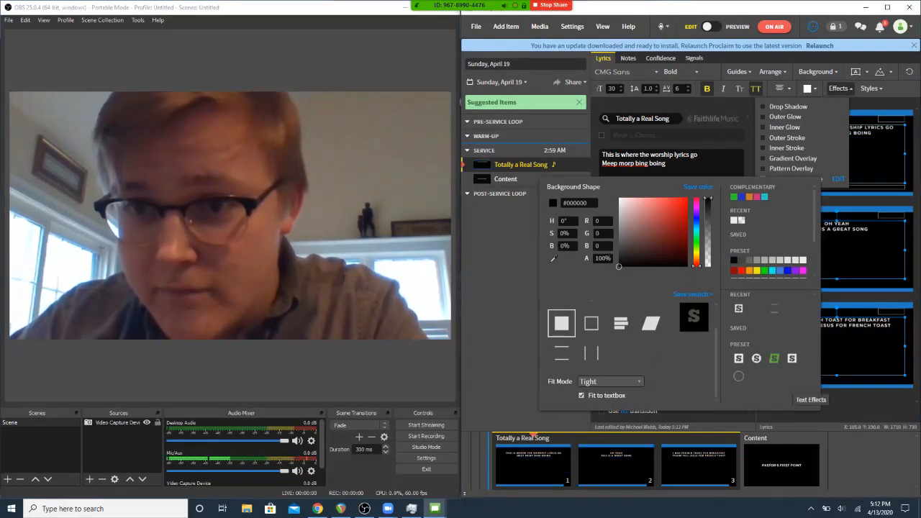
{"action": "left_click", "coordinate": [610, 381]}
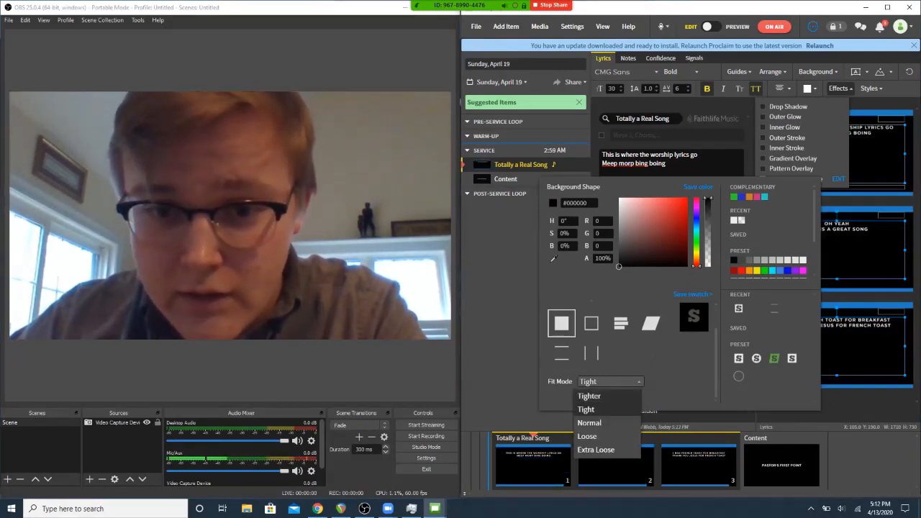
{"action": "left_click", "coordinate": [589, 396]}
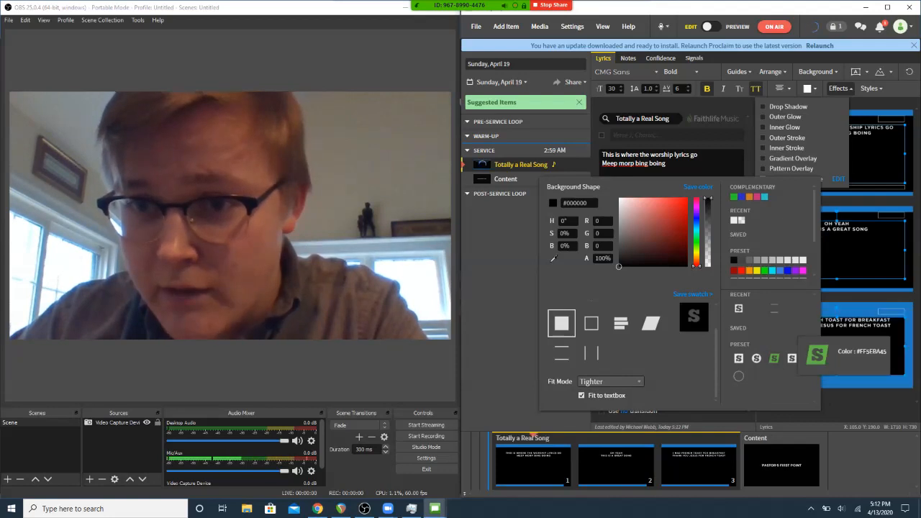
{"action": "left_click", "coordinate": [873, 403]}
{"action": "left_click", "coordinate": [874, 403]}
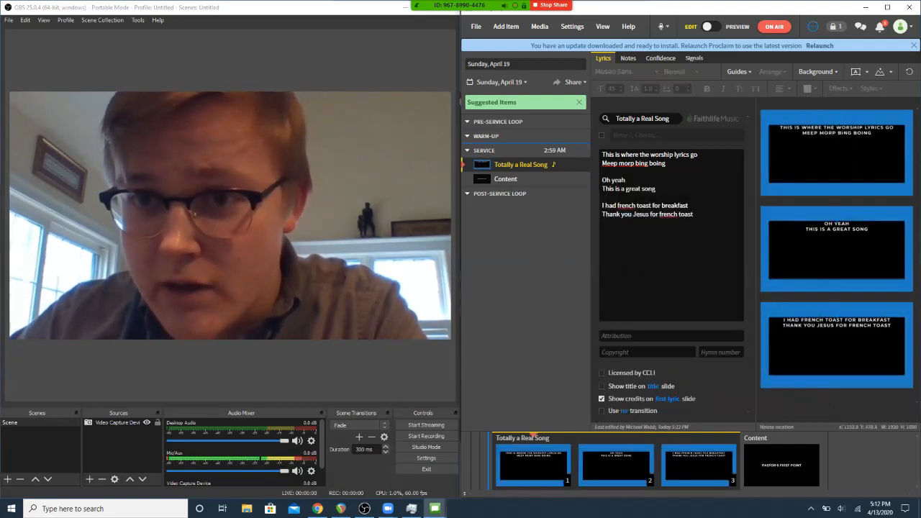
- Shrink the lyrics text box to a height of about 174 around the two lines and centre the text vertically within it
{"action": "left_click", "coordinate": [790, 153]}
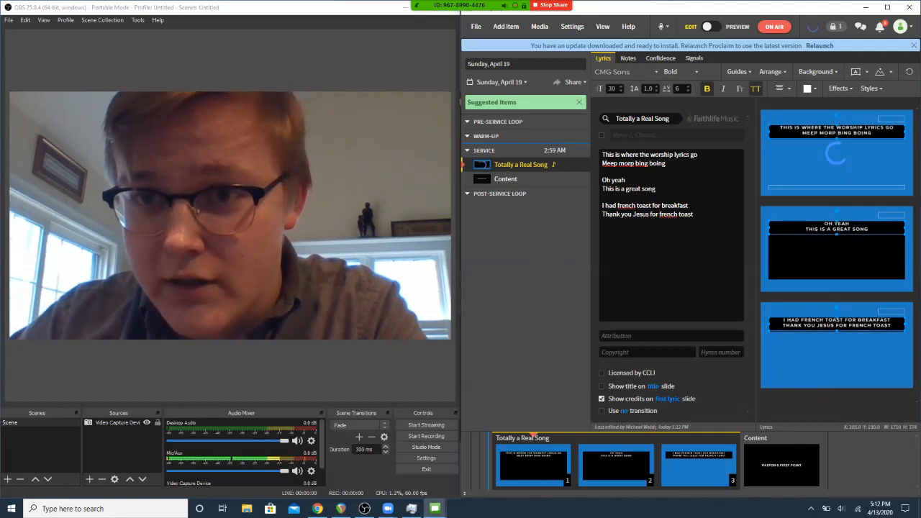
{"action": "left_click", "coordinate": [782, 87]}
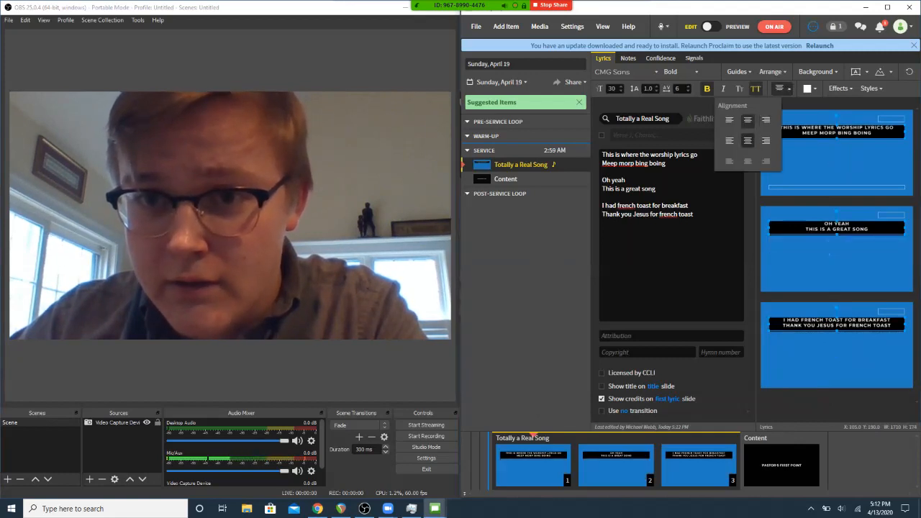
{"action": "left_click", "coordinate": [748, 141]}
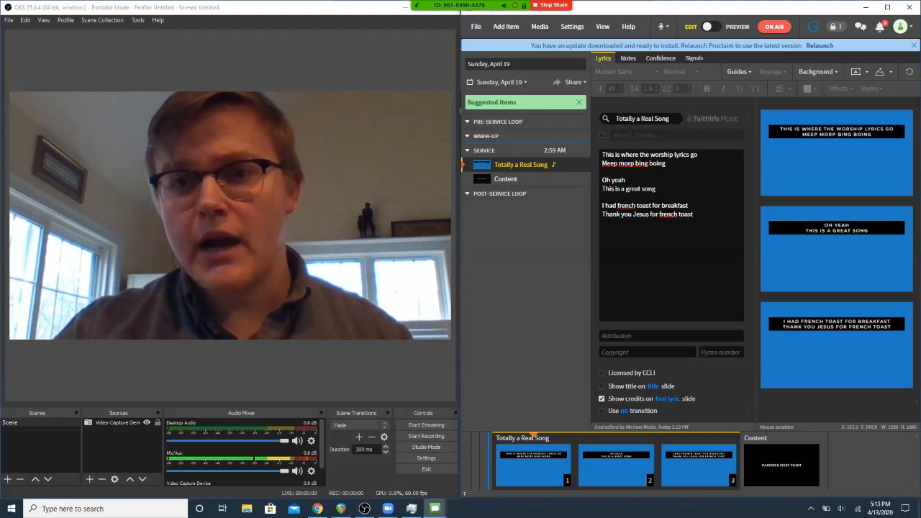
{"action": "left_click", "coordinate": [836, 131]}
{"action": "left_click", "coordinate": [840, 88]}
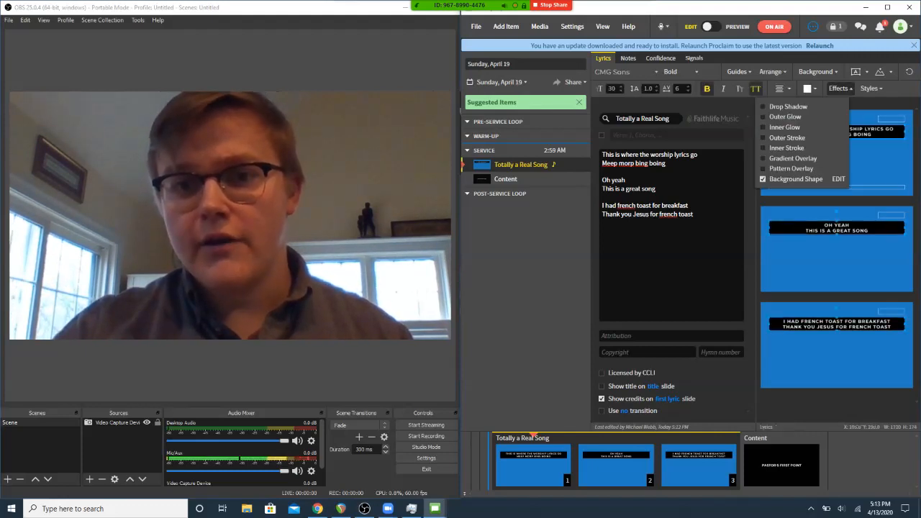
{"action": "left_click", "coordinate": [854, 120]}
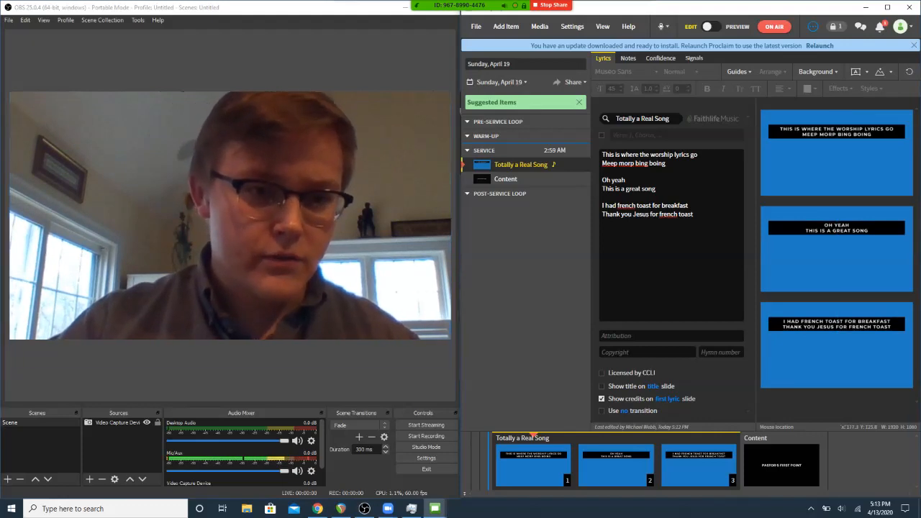
{"action": "key", "text": "alt+Tab"}
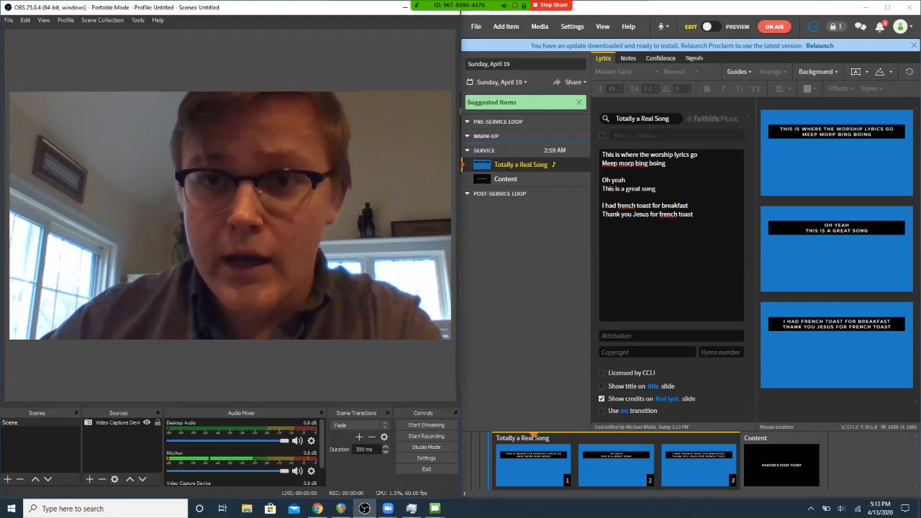
{"action": "left_click_drag", "start_coordinate": [678, 9], "coordinate": [920, 173]}
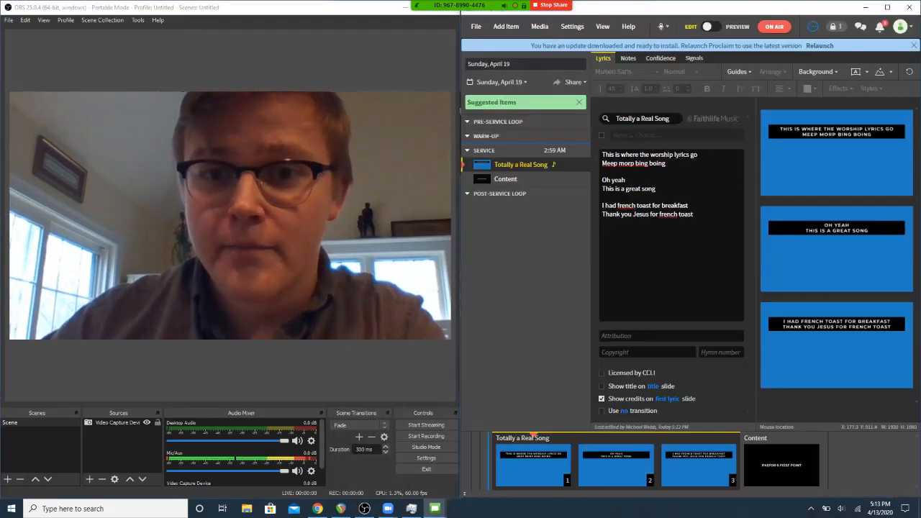
{"action": "left_click_drag", "start_coordinate": [720, 7], "coordinate": [920, 101]}
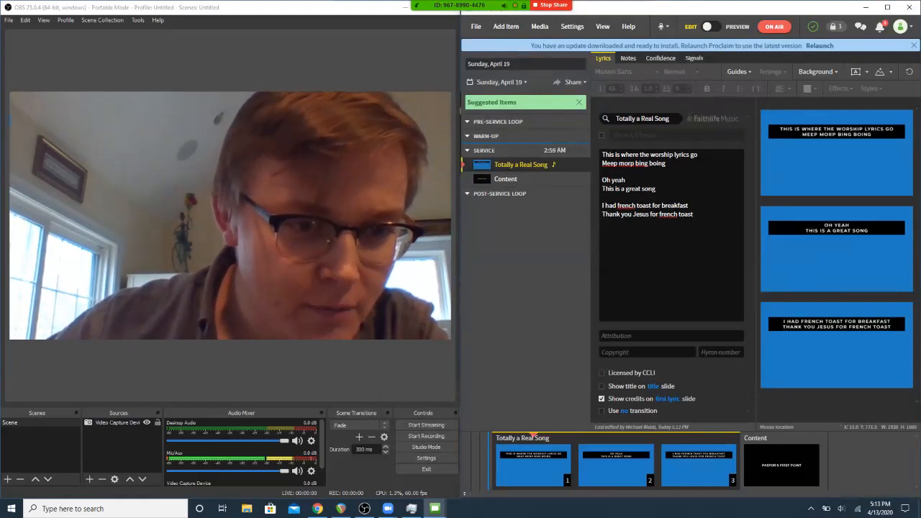
- Switch to OBS and add a new Window Capture source named "Proclaim Music Lyrics"
{"action": "left_click", "coordinate": [90, 479]}
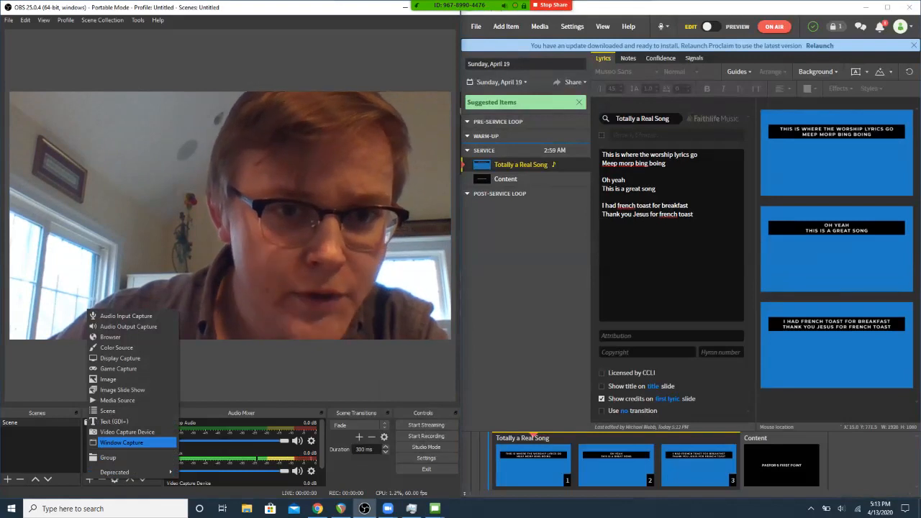
{"action": "left_click", "coordinate": [122, 442]}
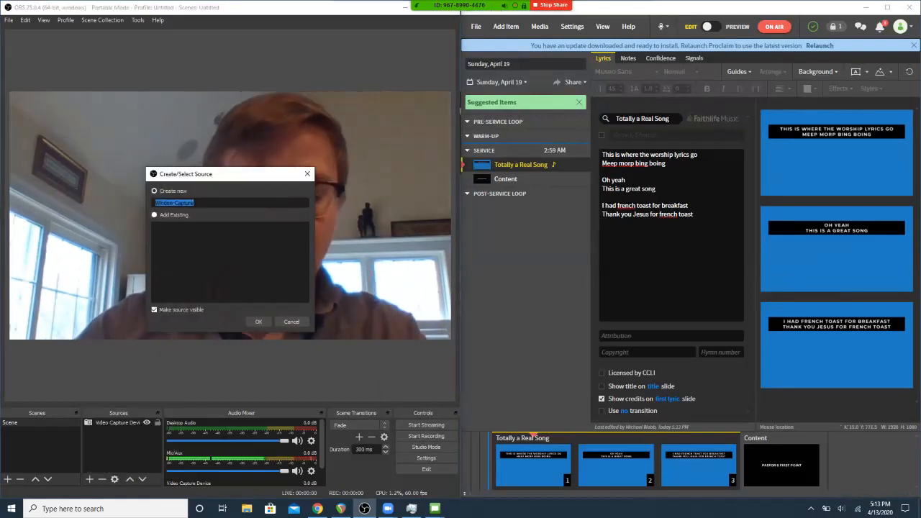
{"action": "type", "text": "Proclaim"}
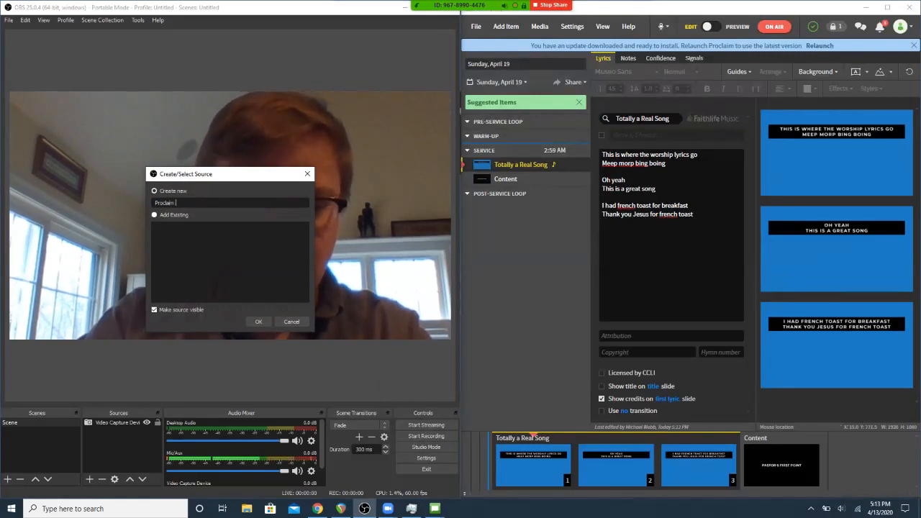
{"action": "type", "text": " Music Lyrics"}
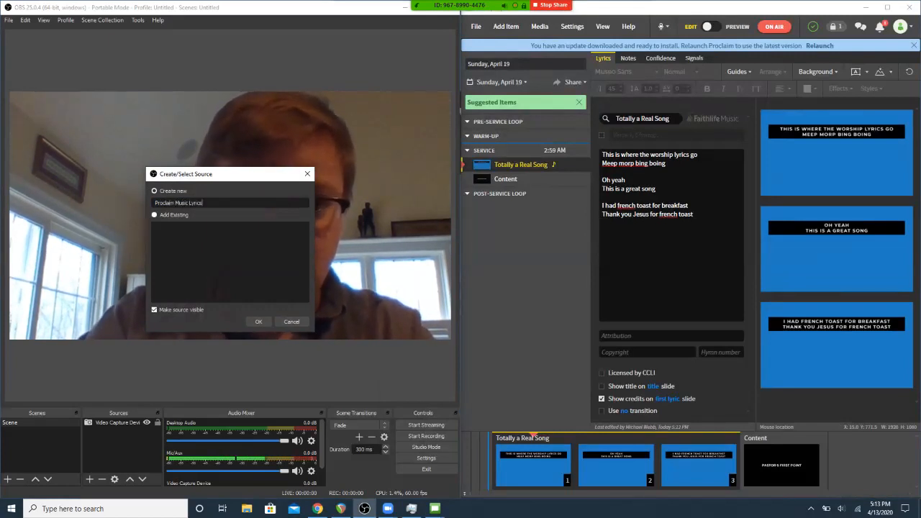
{"action": "key", "text": "Return"}
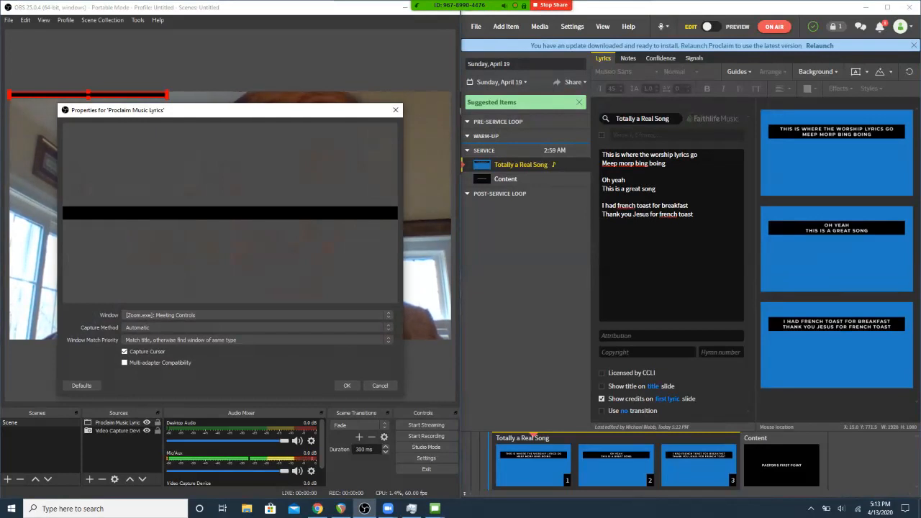
- Set the new source to capture the [Proclaim.exe]: Proclaim Slides window with cursor capture turned off
{"action": "left_click", "coordinate": [257, 315]}
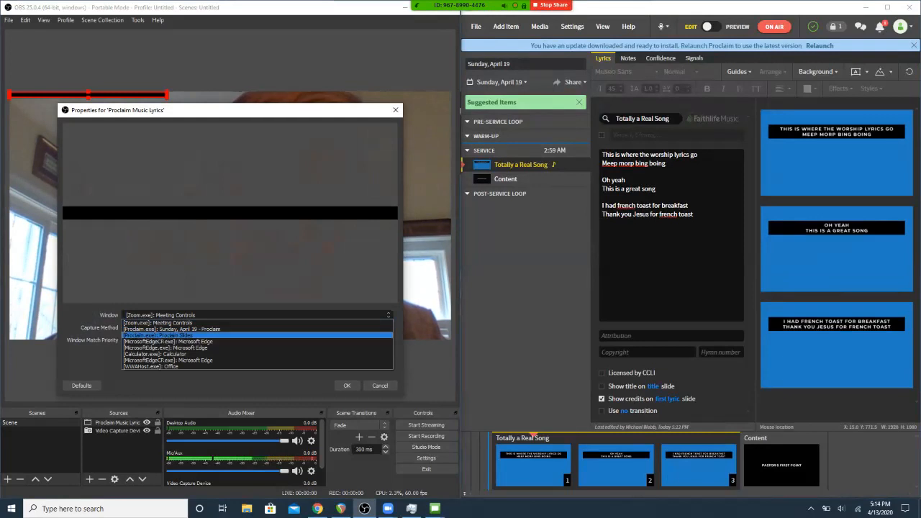
{"action": "left_click", "coordinate": [158, 334]}
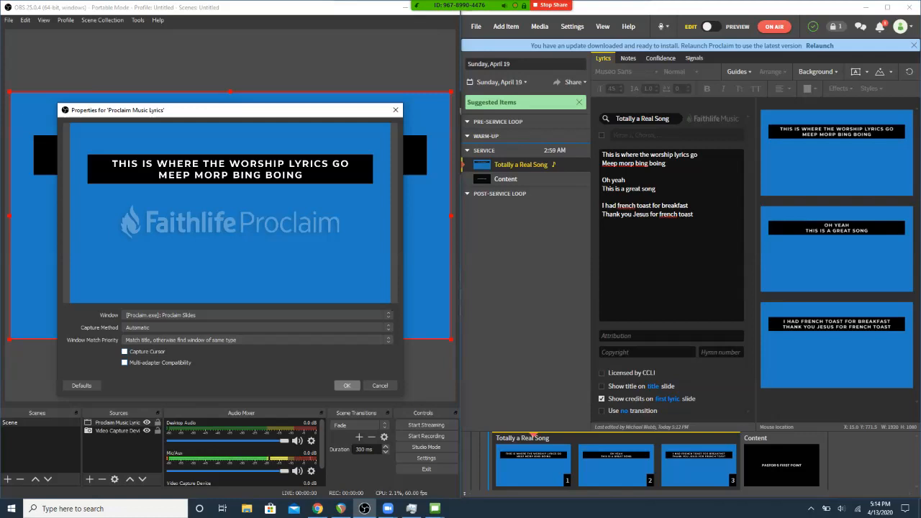
{"action": "left_click", "coordinate": [347, 385]}
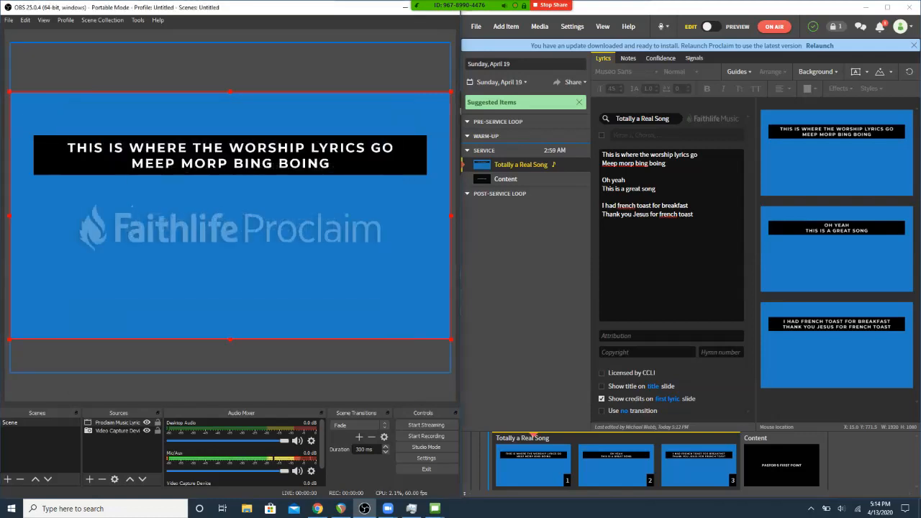
- Move the slide capture down so its lyrics bar lies across the lower part of the camera picture, and deselect it
{"action": "left_click_drag", "start_coordinate": [230, 201], "coordinate": [230, 336]}
{"action": "key", "text": "Down"}
{"action": "key", "text": "Down"}
{"action": "key", "text": "Down"}
{"action": "key", "text": "Down"}
{"action": "key", "text": "Down"}
{"action": "key", "text": "Down"}
{"action": "key", "text": "Down"}
{"action": "key", "text": "Down"}
{"action": "key", "text": "Down"}
{"action": "key", "text": "Down"}
{"action": "key", "text": "Down"}
{"action": "key", "text": "Down"}
{"action": "key", "text": "Down"}
{"action": "key", "text": "Down"}
{"action": "key", "text": "Down"}
{"action": "key", "text": "Down"}
{"action": "key", "text": "Down"}
{"action": "key", "text": "Down"}
{"action": "key", "text": "Down"}
{"action": "key", "text": "Down"}
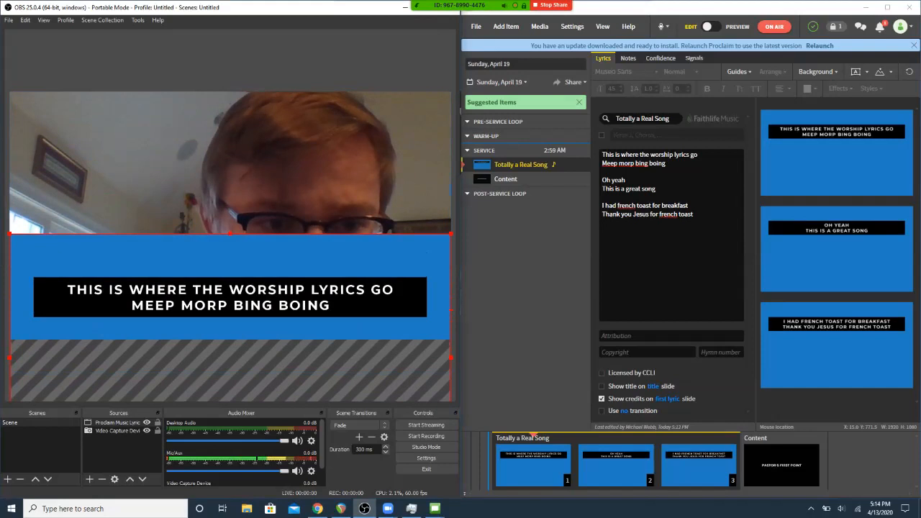
{"action": "left_click", "coordinate": [230, 274]}
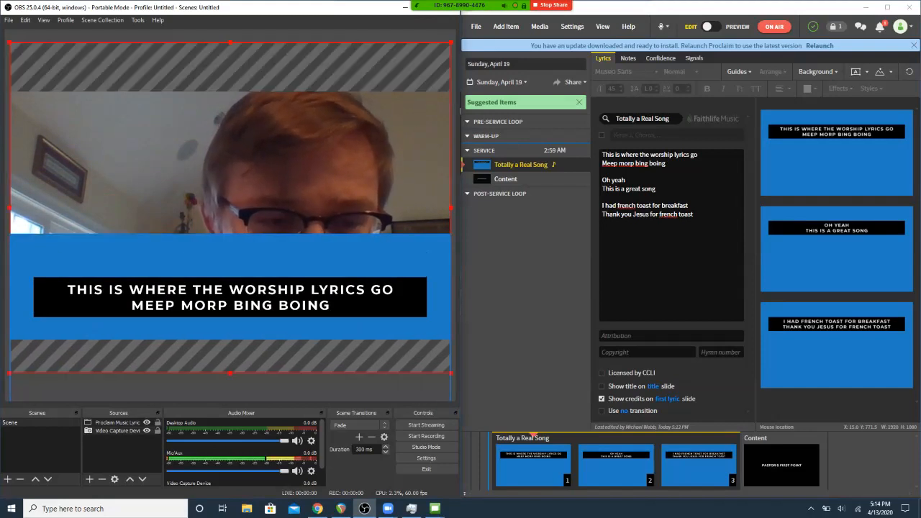
{"action": "left_click", "coordinate": [230, 35]}
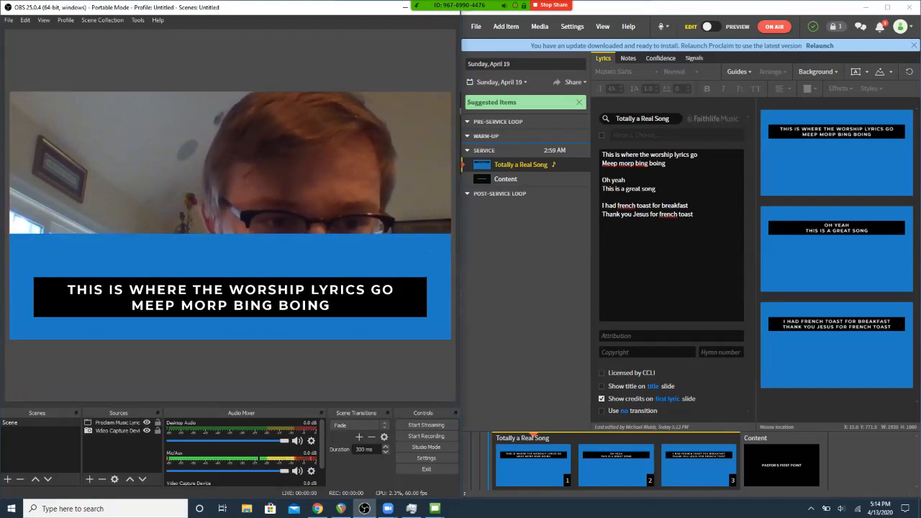
- Add a Color Key filter to the Proclaim Music Lyrics source
{"action": "left_click", "coordinate": [117, 422]}
{"action": "right_click", "coordinate": [130, 422]}
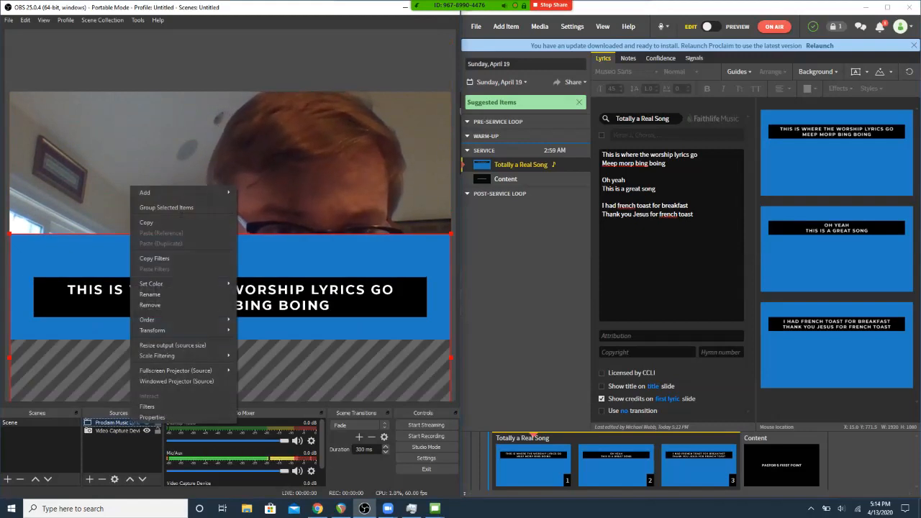
{"action": "left_click", "coordinate": [152, 406]}
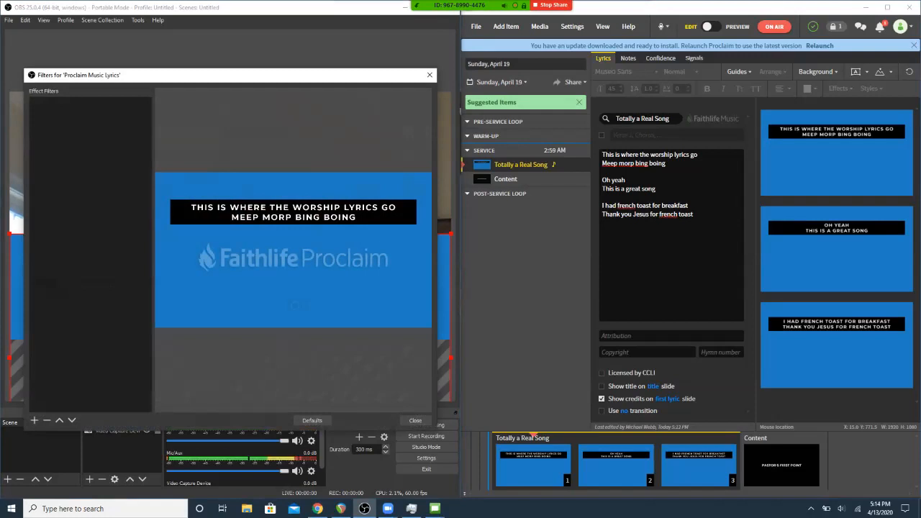
{"action": "left_click", "coordinate": [34, 421]}
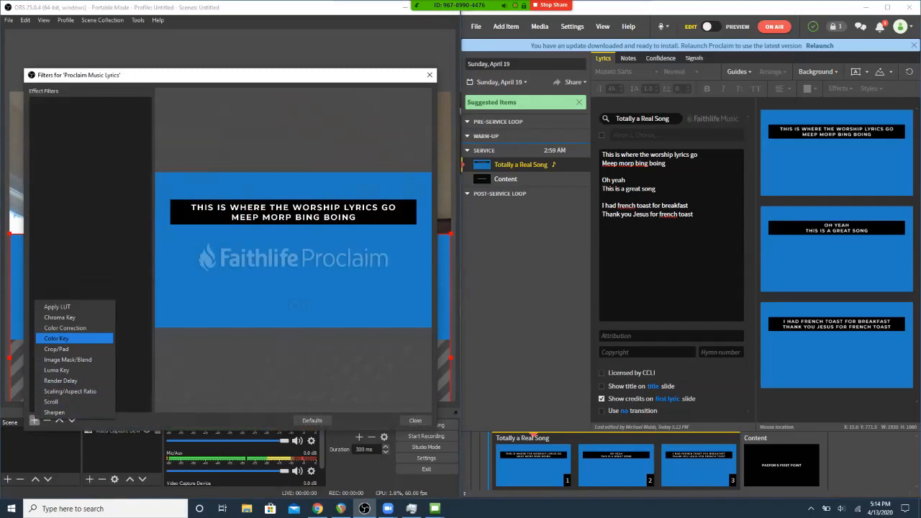
{"action": "left_click", "coordinate": [56, 339]}
{"action": "key", "text": "Return"}
- Set the Color Key filter to a custom key color and pick a medium blue (#2a7fff) resembling the slide background
{"action": "left_click", "coordinate": [317, 302]}
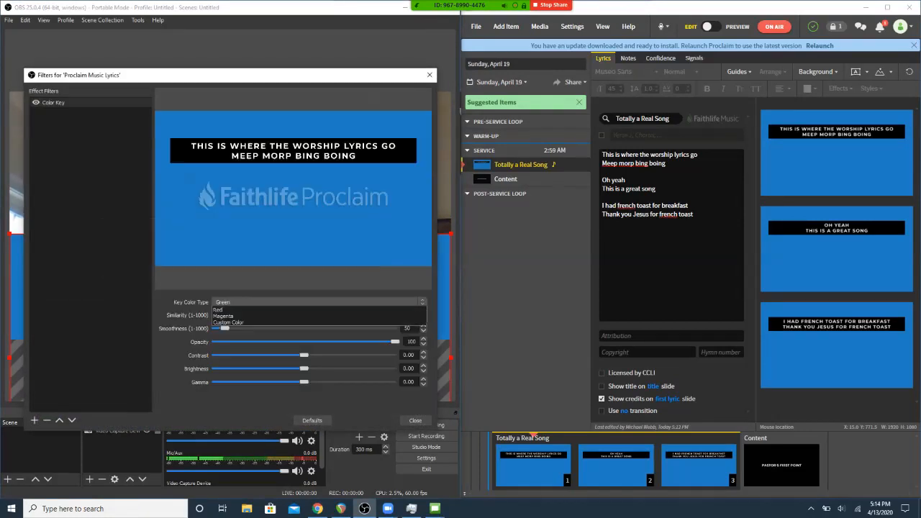
{"action": "left_click", "coordinate": [316, 316]}
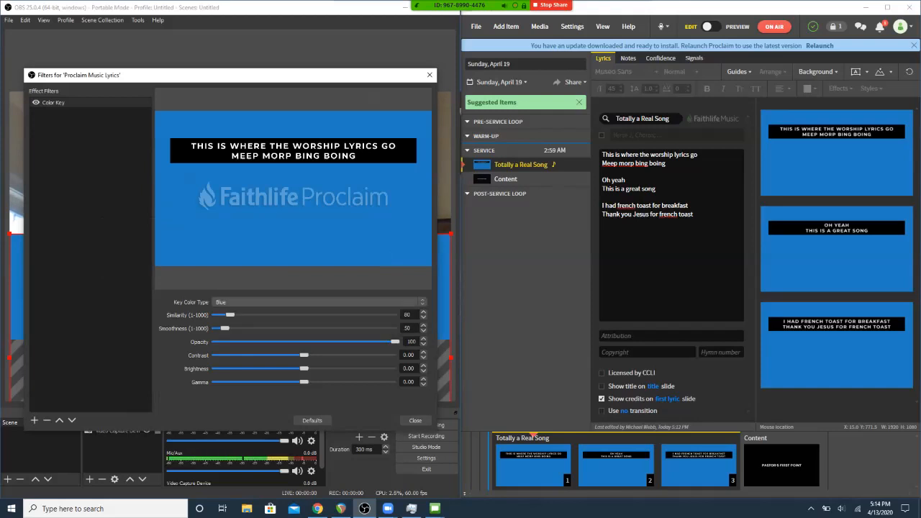
{"action": "left_click", "coordinate": [316, 303]}
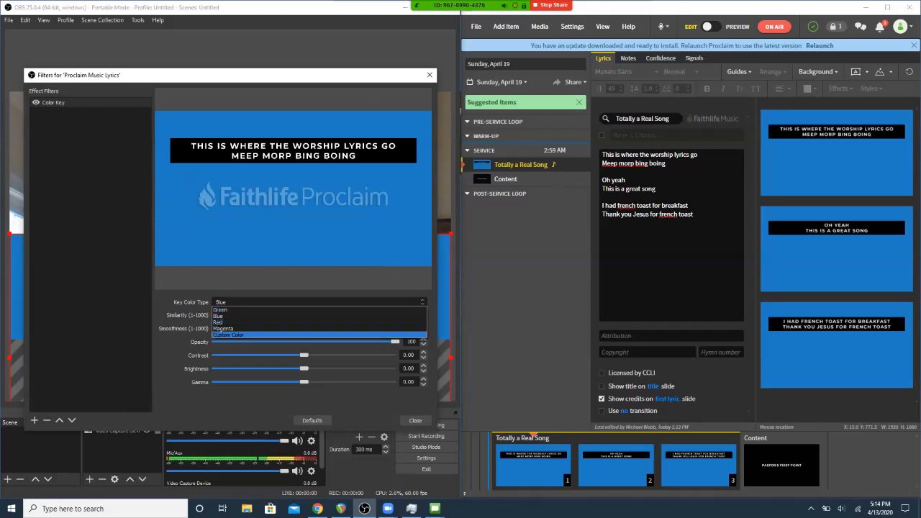
{"action": "left_click", "coordinate": [228, 335]}
{"action": "left_click", "coordinate": [373, 315]}
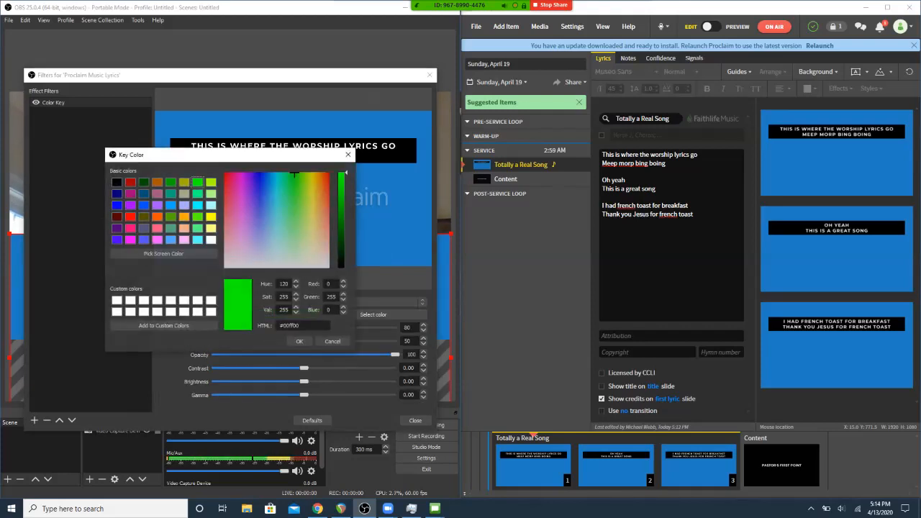
{"action": "left_click_drag", "start_coordinate": [253, 156], "coordinate": [287, 207]}
{"action": "left_click", "coordinate": [285, 207]}
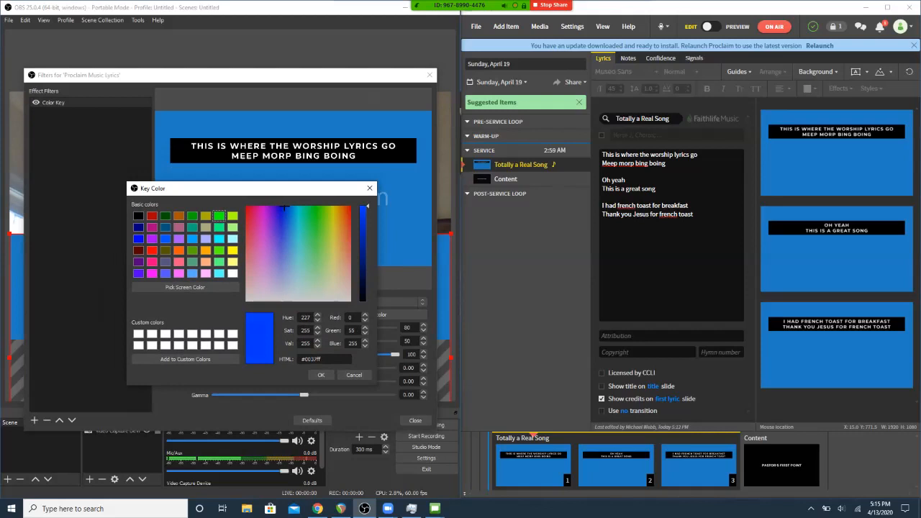
{"action": "mouse_move", "coordinate": [285, 208]}
{"action": "left_mouse_down"}
{"action": "mouse_move", "coordinate": [284, 251]}
{"action": "mouse_move", "coordinate": [287, 220]}
{"action": "left_mouse_up"}
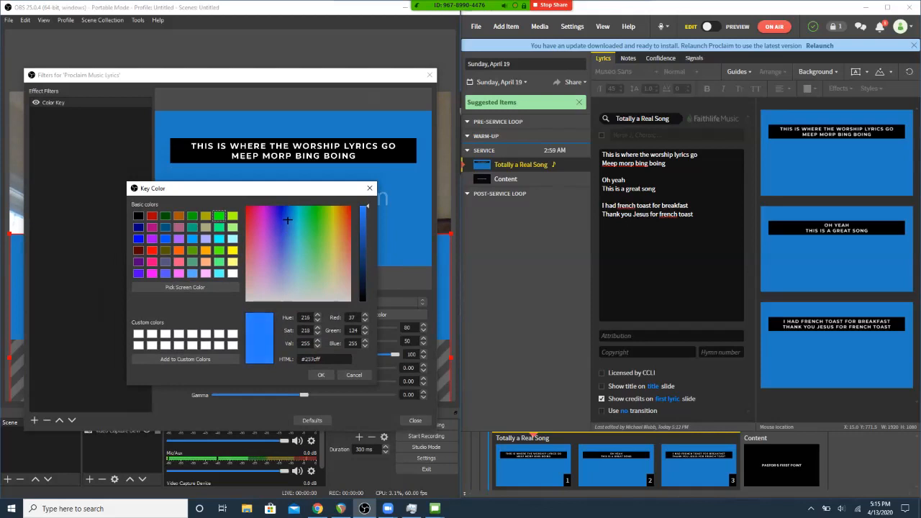
{"action": "left_click", "coordinate": [321, 375]}
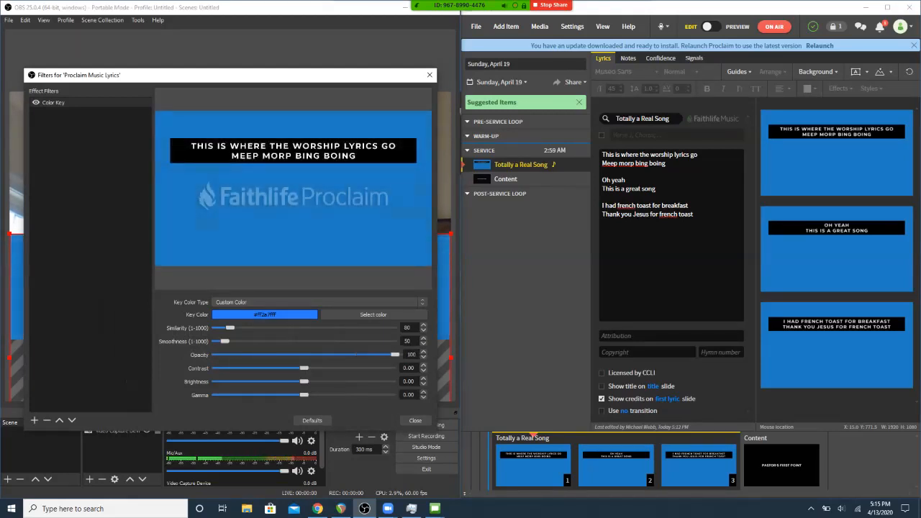
- Raise the Color Key similarity to 692, close the filters and deselect the slide source
{"action": "left_click_drag", "start_coordinate": [230, 328], "coordinate": [268, 328]}
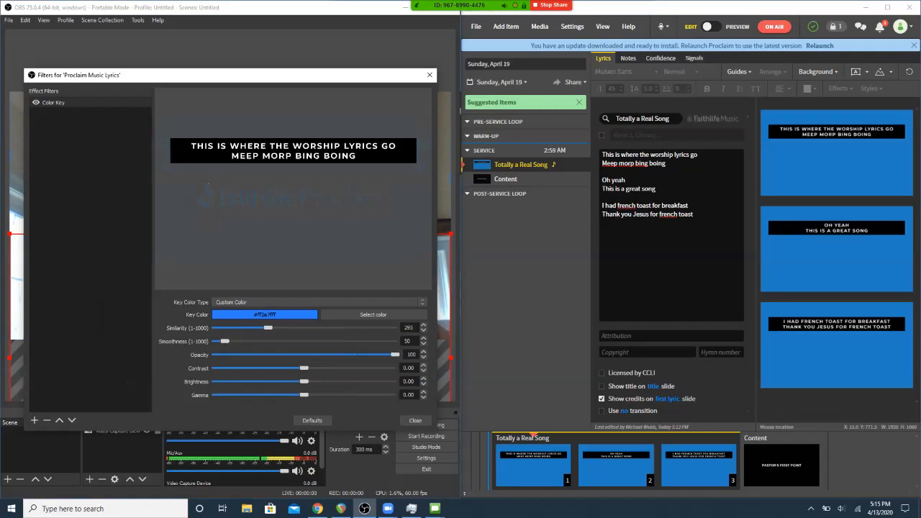
{"action": "left_click_drag", "start_coordinate": [279, 328], "coordinate": [352, 328]}
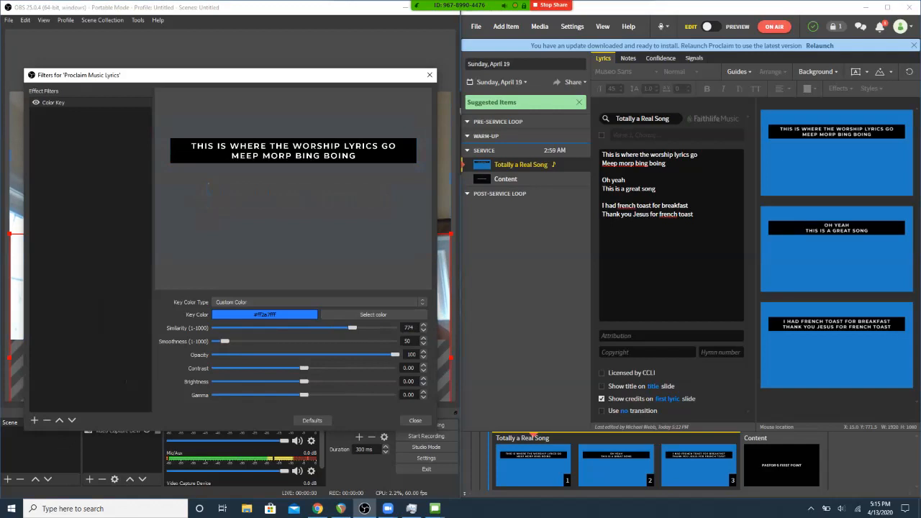
{"action": "mouse_move", "coordinate": [352, 328]}
{"action": "left_mouse_down"}
{"action": "mouse_move", "coordinate": [295, 328]}
{"action": "mouse_move", "coordinate": [338, 328]}
{"action": "left_mouse_up"}
{"action": "left_click_drag", "start_coordinate": [339, 328], "coordinate": [338, 329]}
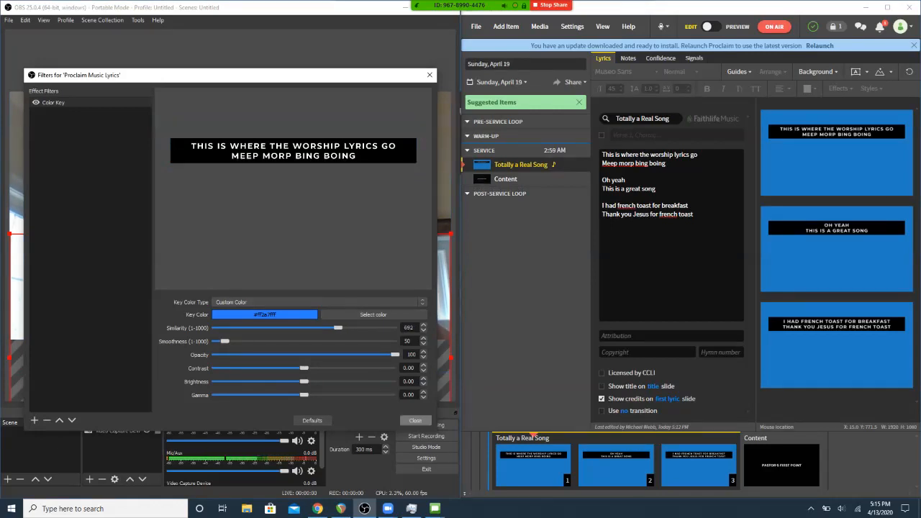
{"action": "left_click", "coordinate": [416, 420]}
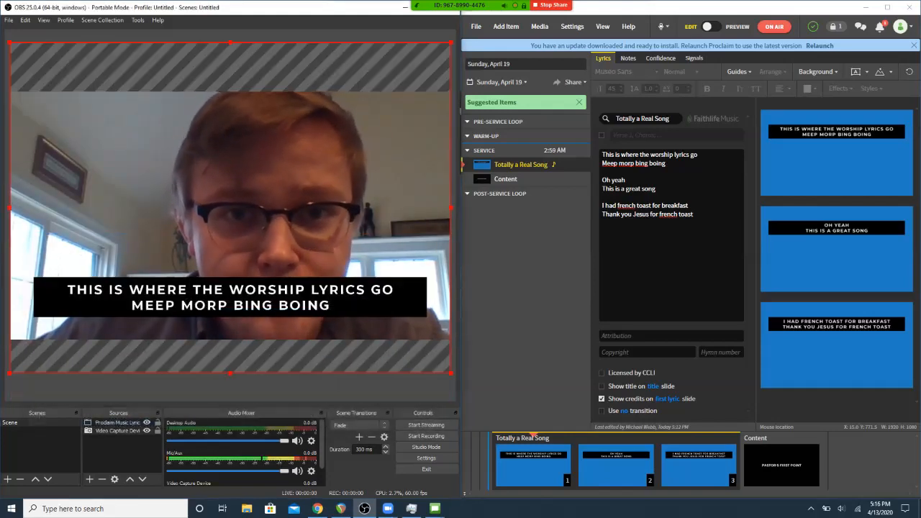
{"action": "left_click", "coordinate": [414, 387]}
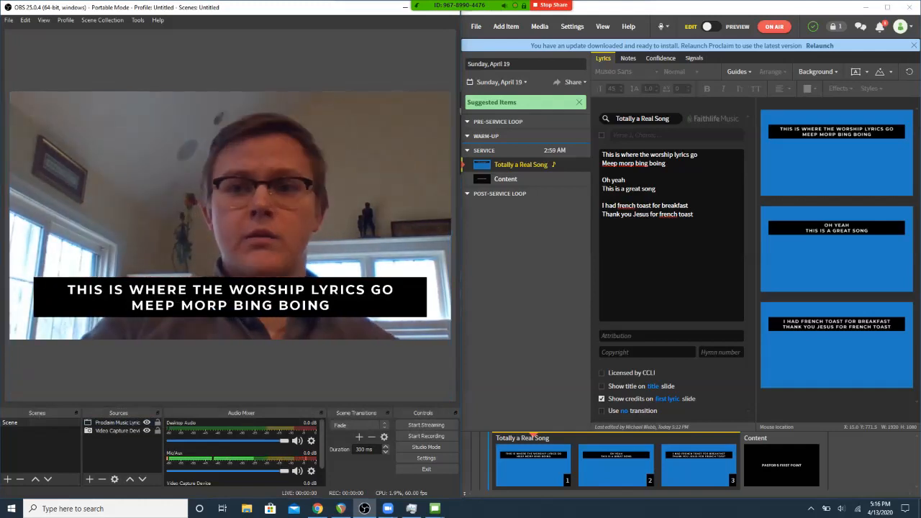
- In Proclaim, change to preview mode with the slide grid and show the song's second and third slides to check the overlay
{"action": "left_click", "coordinate": [711, 26]}
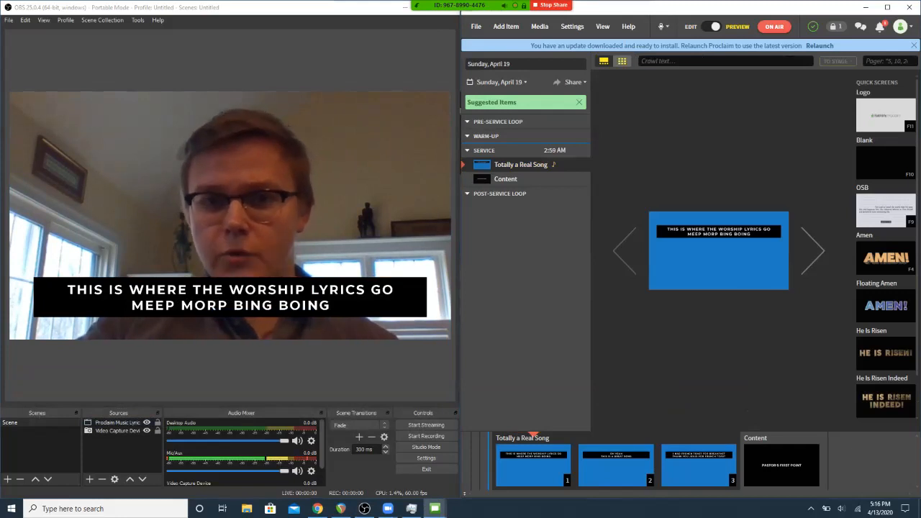
{"action": "left_click", "coordinate": [622, 61]}
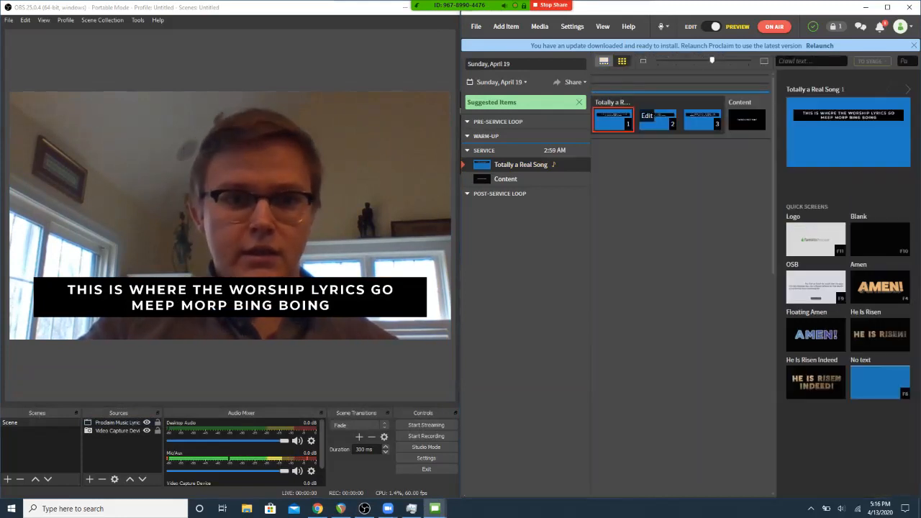
{"action": "left_click", "coordinate": [655, 120]}
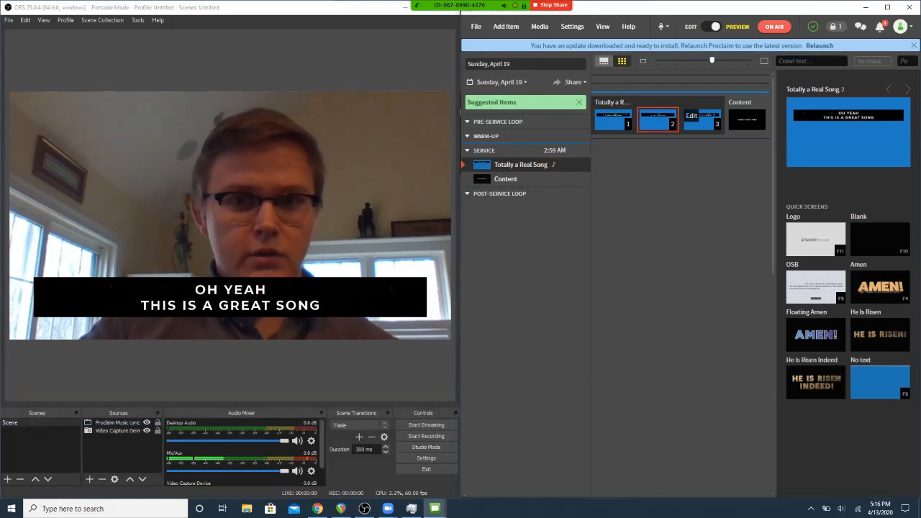
{"action": "left_click", "coordinate": [702, 120]}
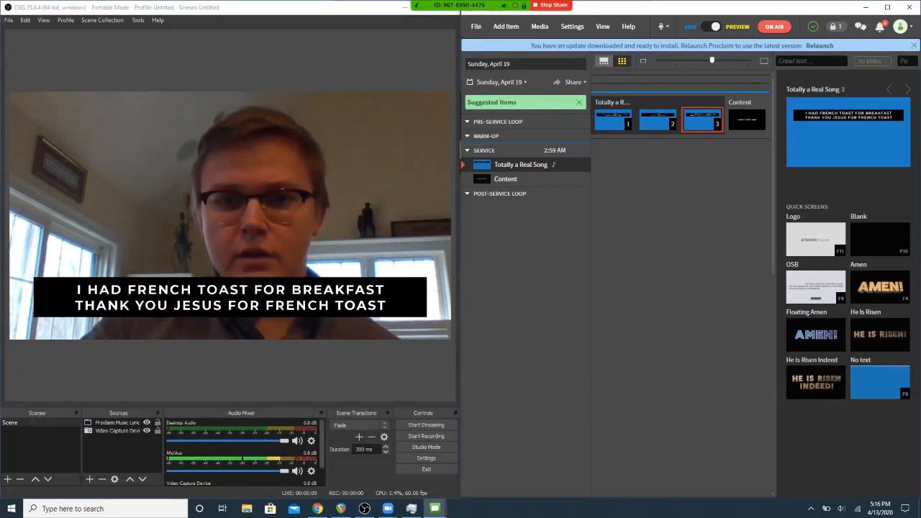
- Turn on the no-transition option for the song and run through its three slides again in preview mode
{"action": "left_click", "coordinate": [691, 27]}
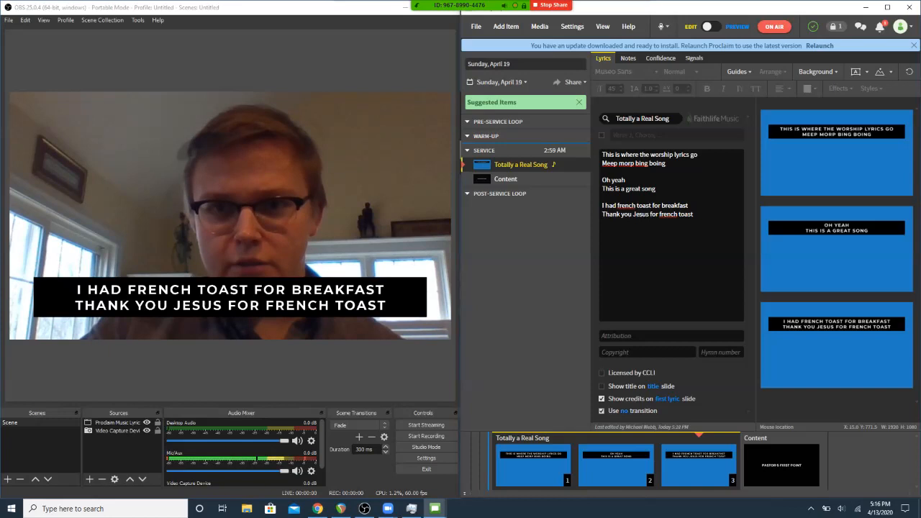
{"action": "left_click", "coordinate": [737, 27]}
{"action": "left_click", "coordinate": [652, 117]}
{"action": "left_click", "coordinate": [612, 120]}
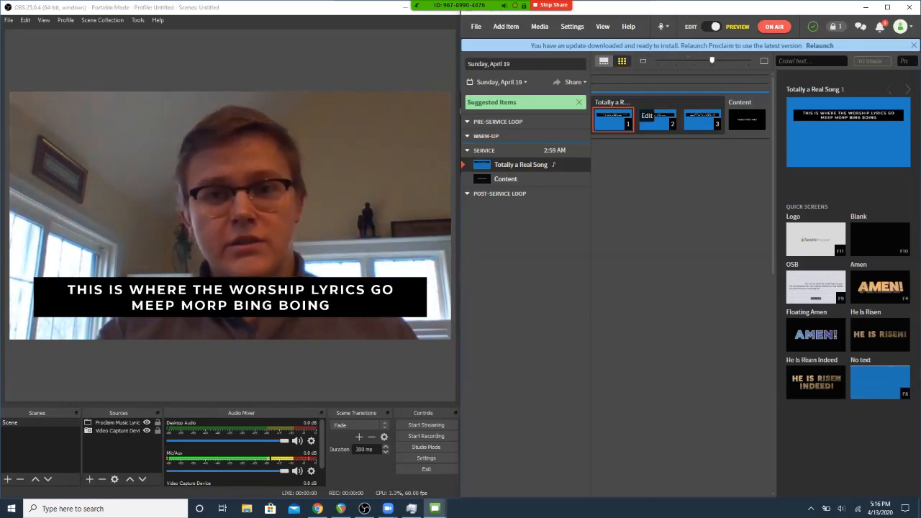
{"action": "left_click", "coordinate": [656, 120]}
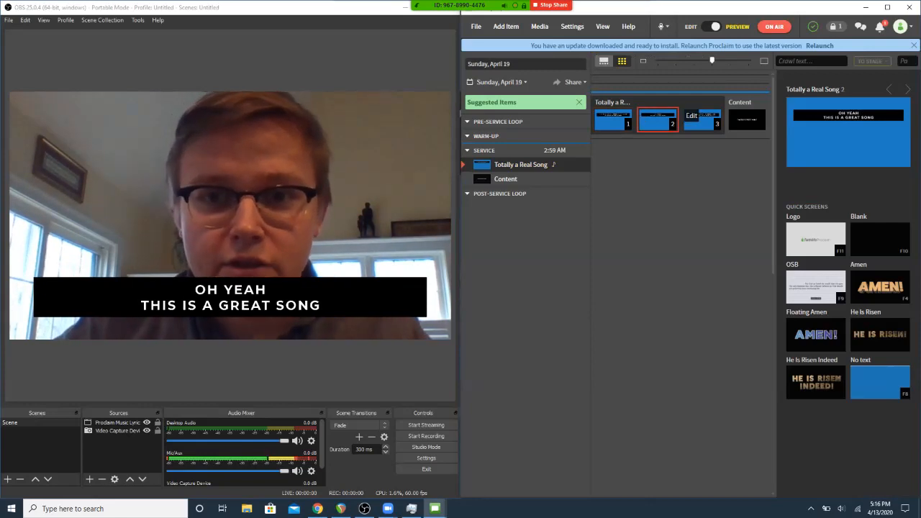
{"action": "left_click", "coordinate": [701, 120]}
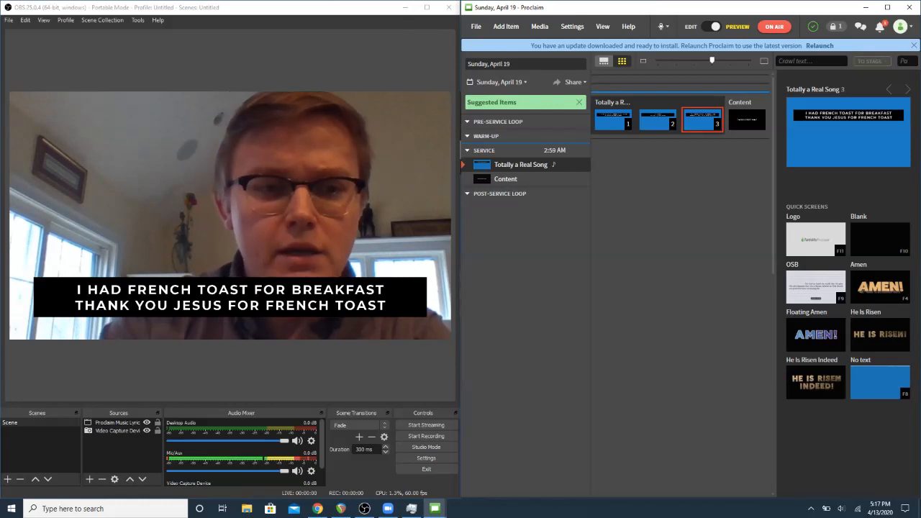
- Switch to OBS and rename the existing scene as "Worship Music"
{"action": "left_click", "coordinate": [29, 423]}
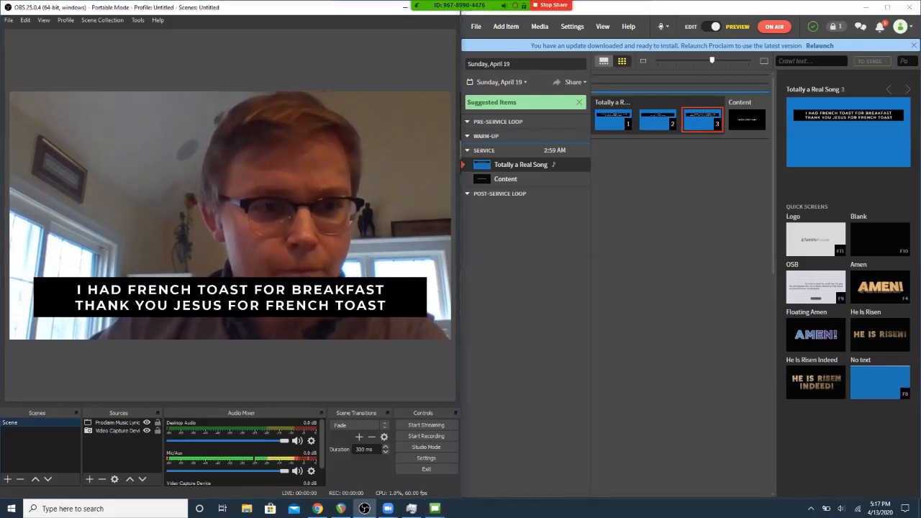
{"action": "right_click", "coordinate": [20, 425]}
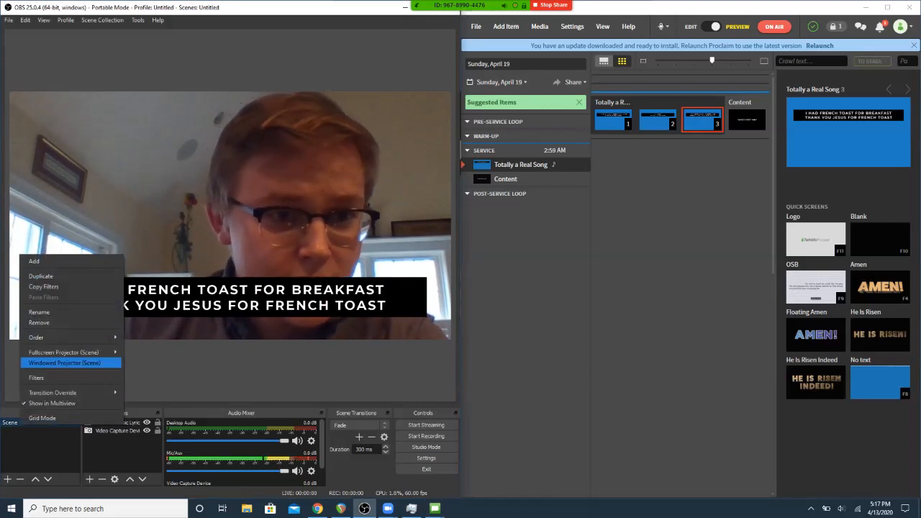
{"action": "left_click", "coordinate": [38, 311]}
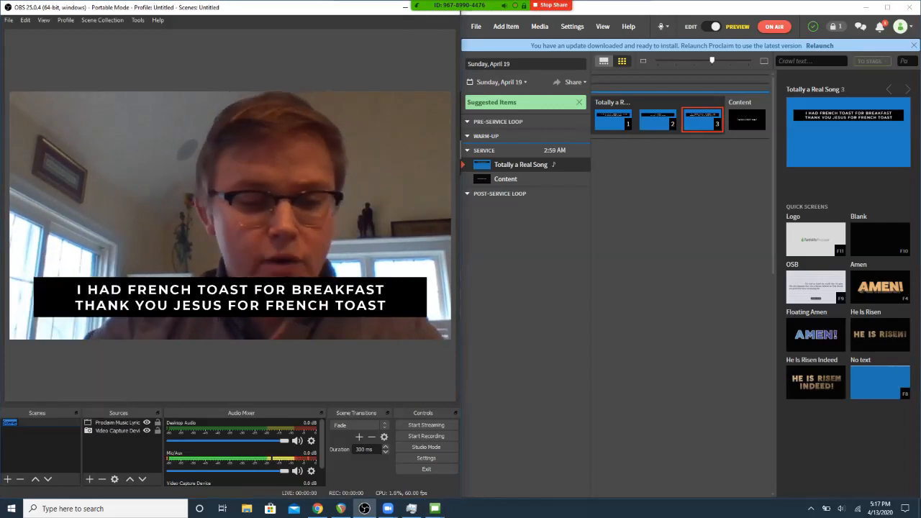
{"action": "type", "text": "Worship Music"}
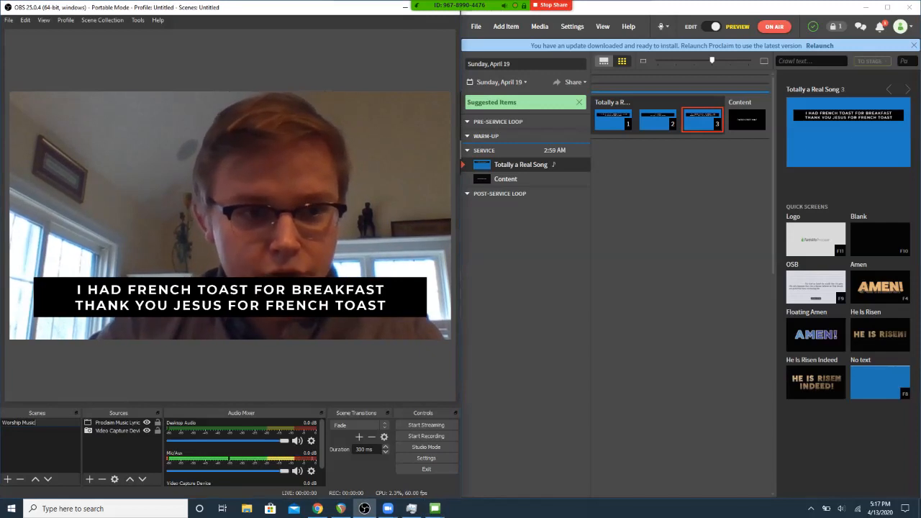
{"action": "key", "text": "Return"}
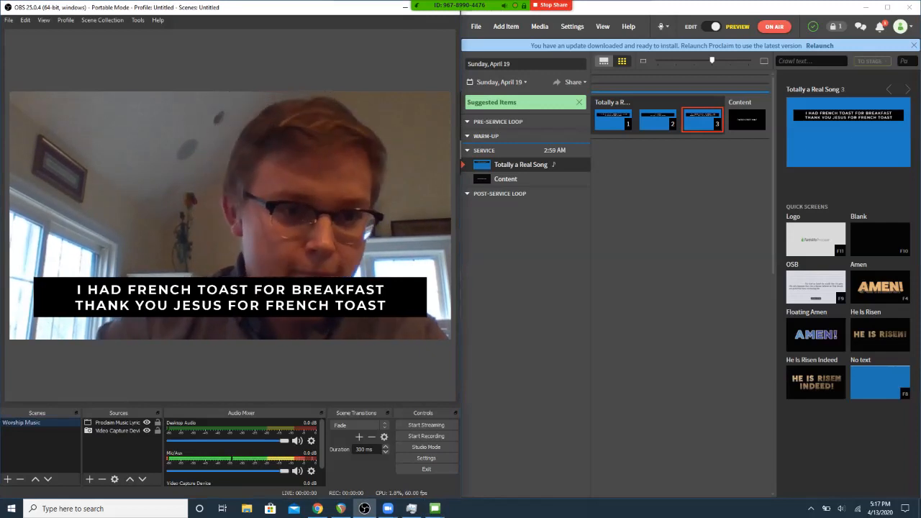
- Add a new scene named "Sermon"
{"action": "left_click", "coordinate": [7, 479]}
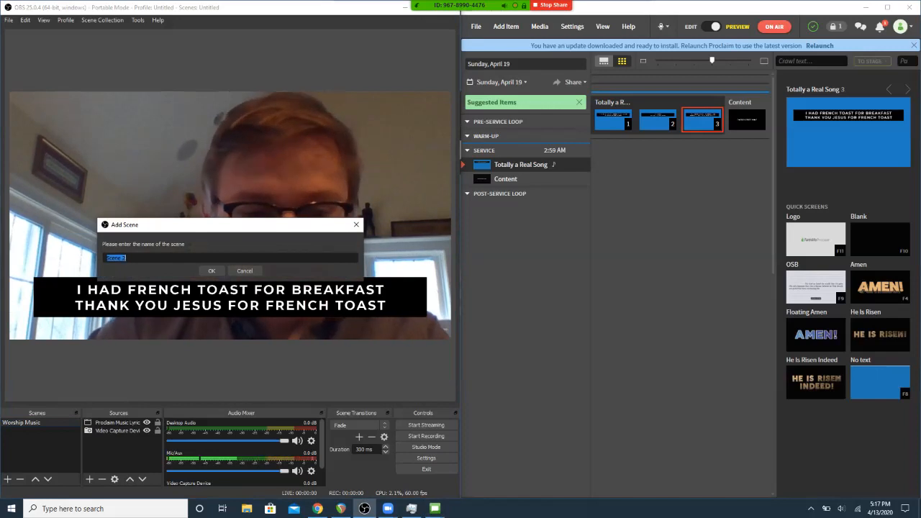
{"action": "type", "text": "Sermon"}
{"action": "key", "text": "Return"}
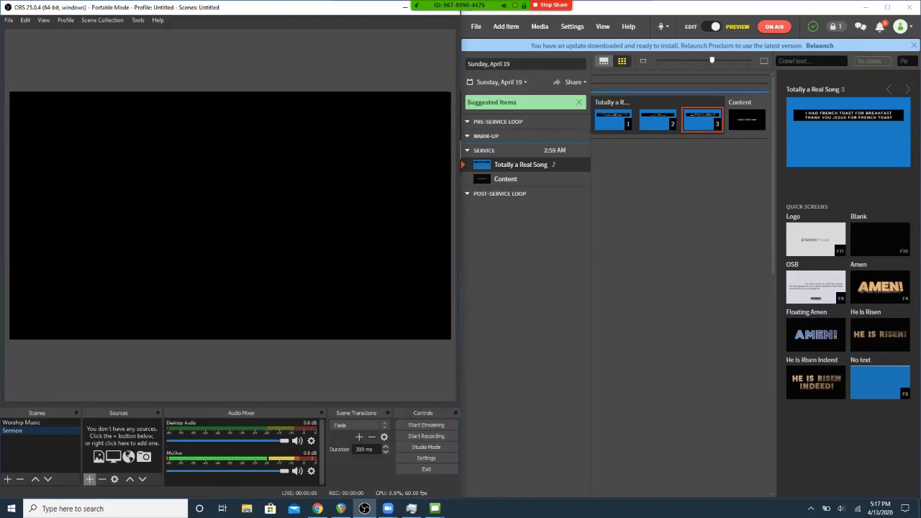
- Add a new Video Capture Device source to the Sermon scene, using the Integrated Webcam with default settings
{"action": "left_click", "coordinate": [89, 479]}
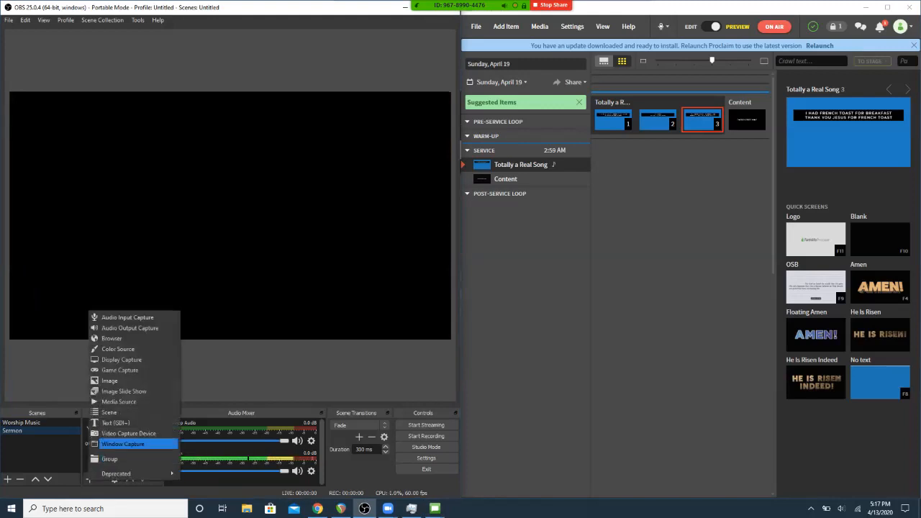
{"action": "left_click", "coordinate": [122, 433]}
{"action": "left_click", "coordinate": [259, 322]}
{"action": "left_click", "coordinate": [144, 238]}
{"action": "left_click", "coordinate": [140, 246]}
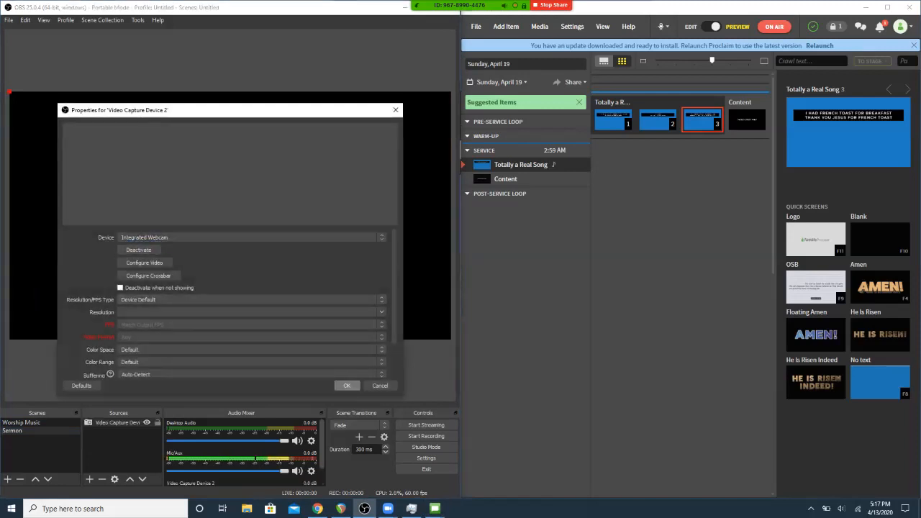
{"action": "left_click", "coordinate": [347, 386]}
- Compare the two scenes, try deactivating the webcam in the Sermon capture source's properties, and cancel the dialog
{"action": "left_click", "coordinate": [22, 422]}
{"action": "left_click", "coordinate": [22, 430]}
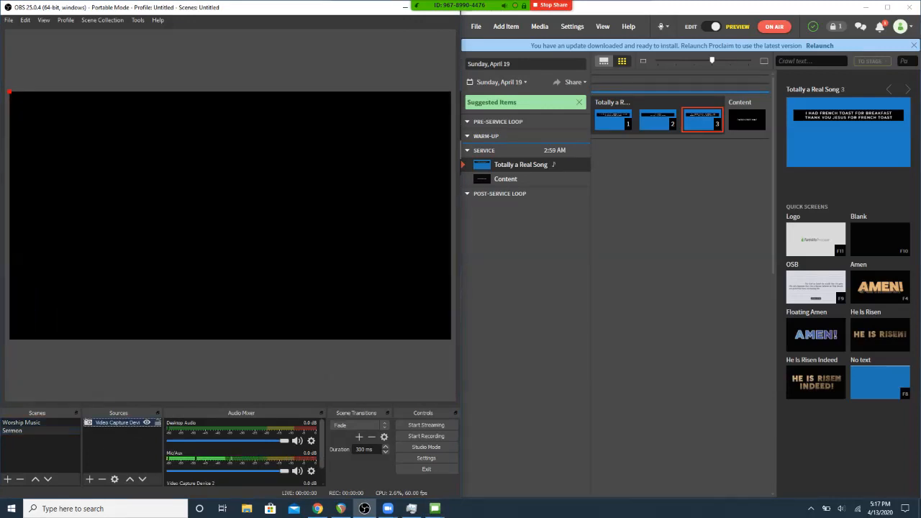
{"action": "double_click", "coordinate": [118, 422]}
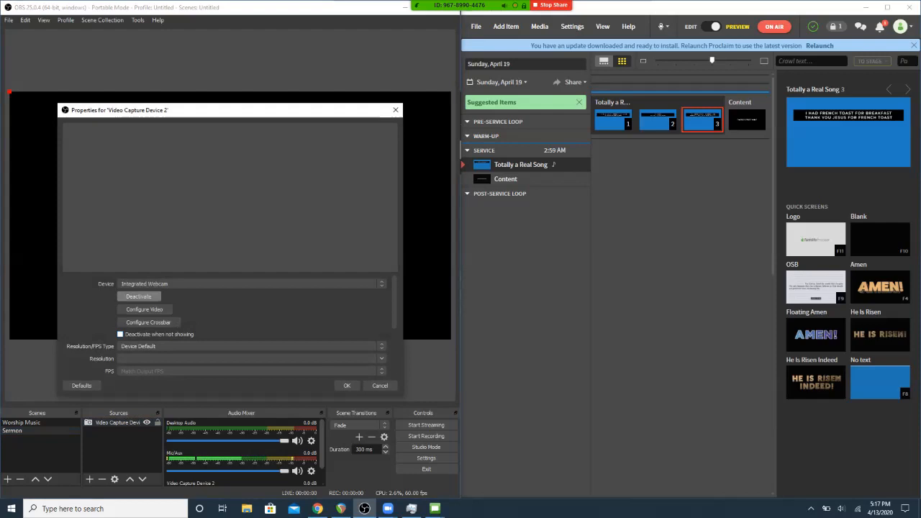
{"action": "left_click", "coordinate": [138, 296]}
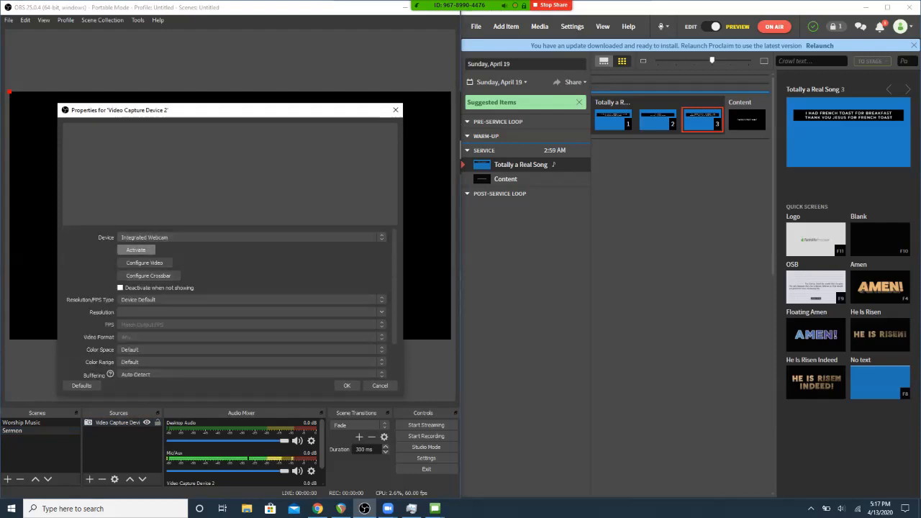
{"action": "left_click", "coordinate": [380, 386]}
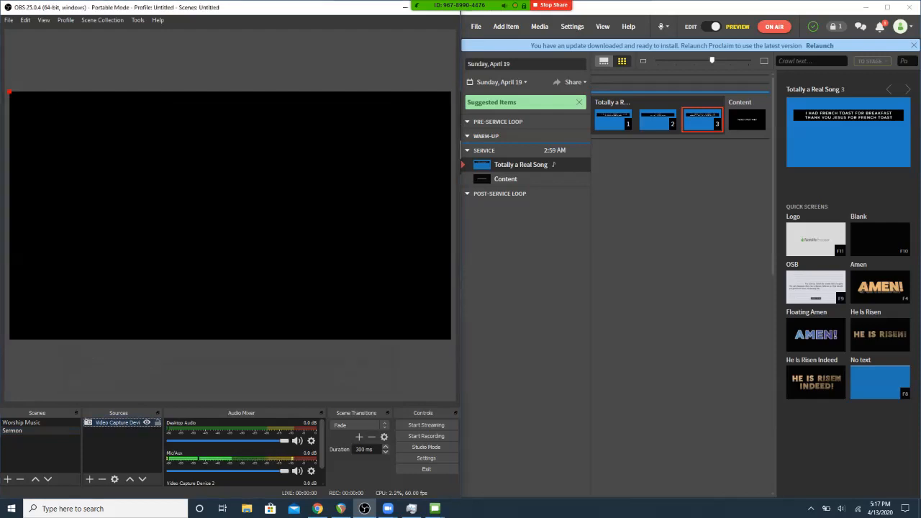
- Remove the Sermon scene from OBS and confirm the removal
{"action": "right_click", "coordinate": [64, 430]}
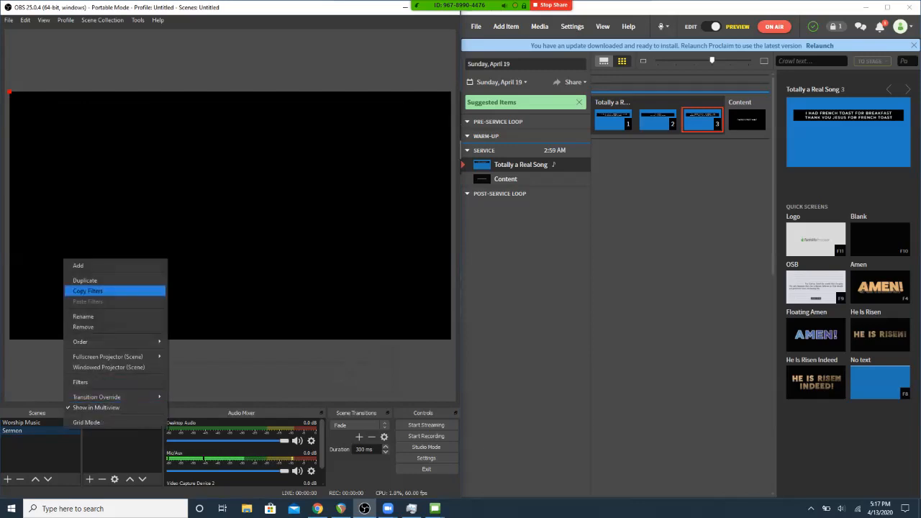
{"action": "left_click", "coordinate": [82, 327]}
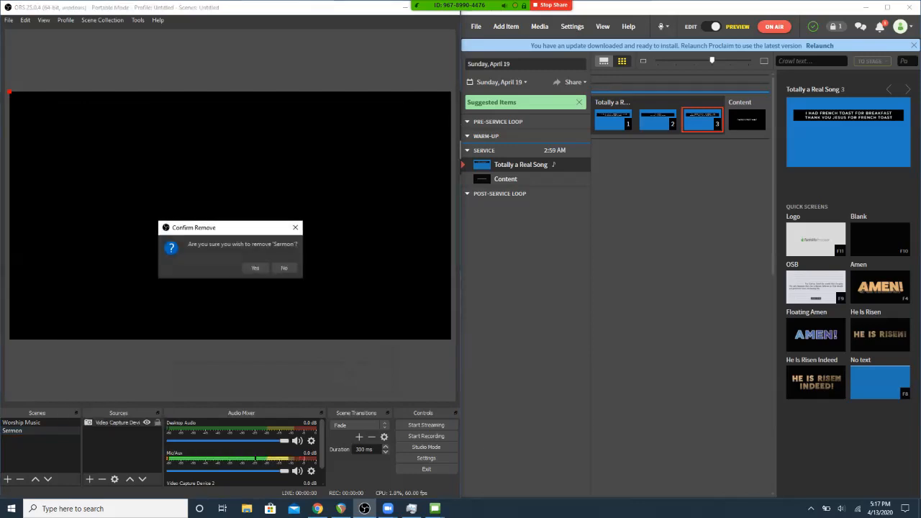
{"action": "left_click", "coordinate": [255, 268]}
- Duplicate the Worship Music scene and name the copy "Sermon"
{"action": "right_click", "coordinate": [52, 423]}
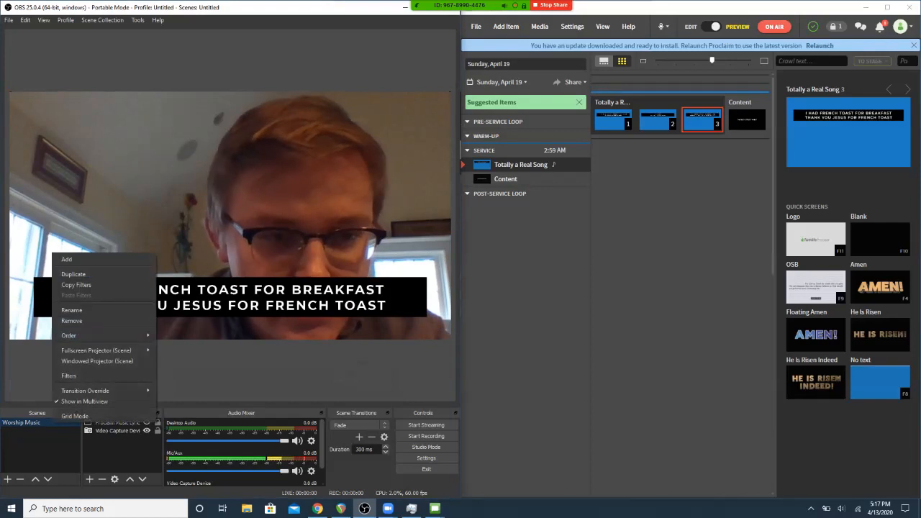
{"action": "left_click", "coordinate": [73, 274]}
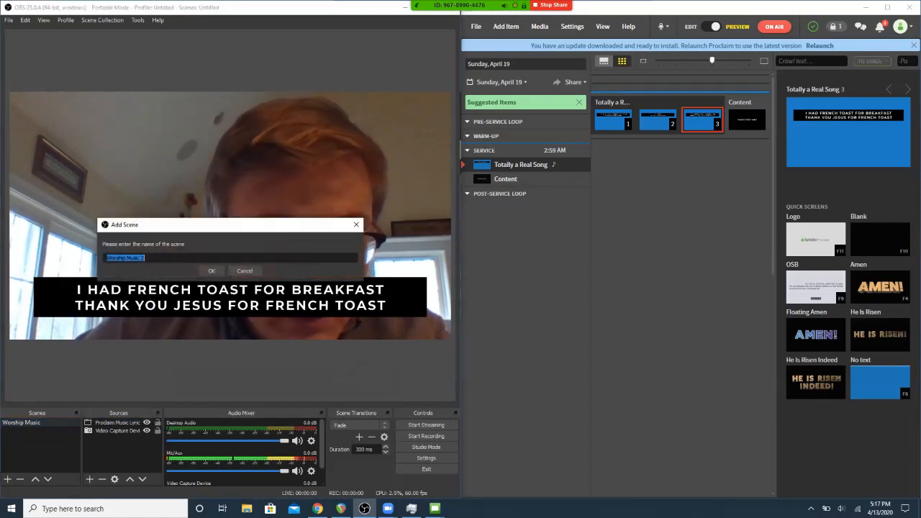
{"action": "type", "text": "Sermo"}
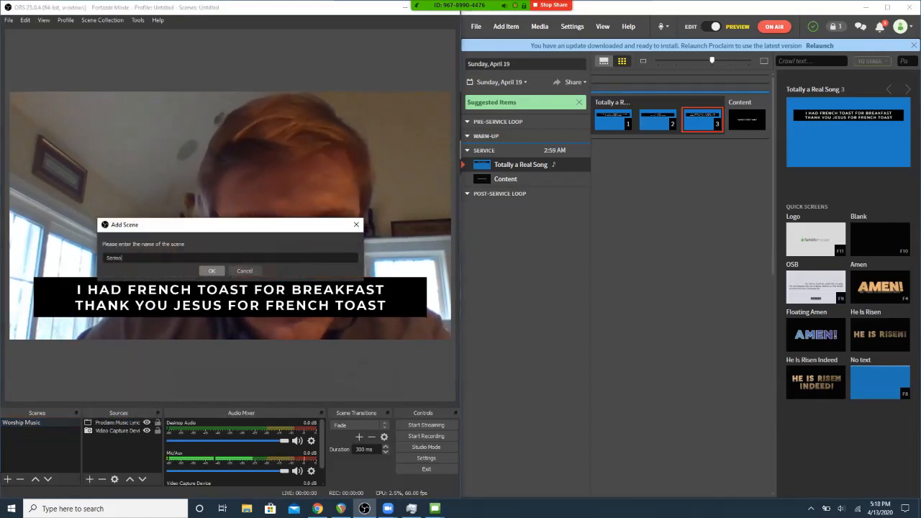
{"action": "type", "text": "n"}
{"action": "key", "text": "Return"}
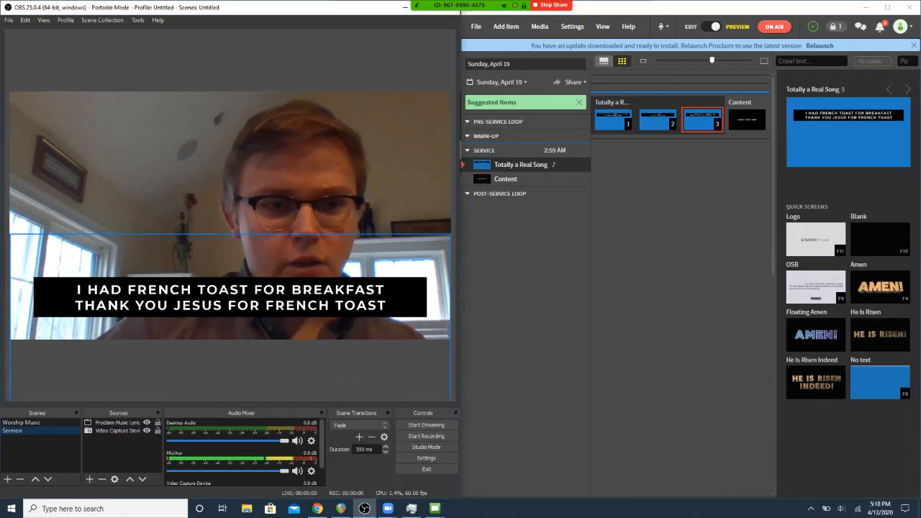
- In the Sermon scene, shrink the Proclaim slide overlay to about a third of the picture width and place it in the picture's upper-right corner
{"action": "left_click_drag", "start_coordinate": [238, 328], "coordinate": [194, 240]}
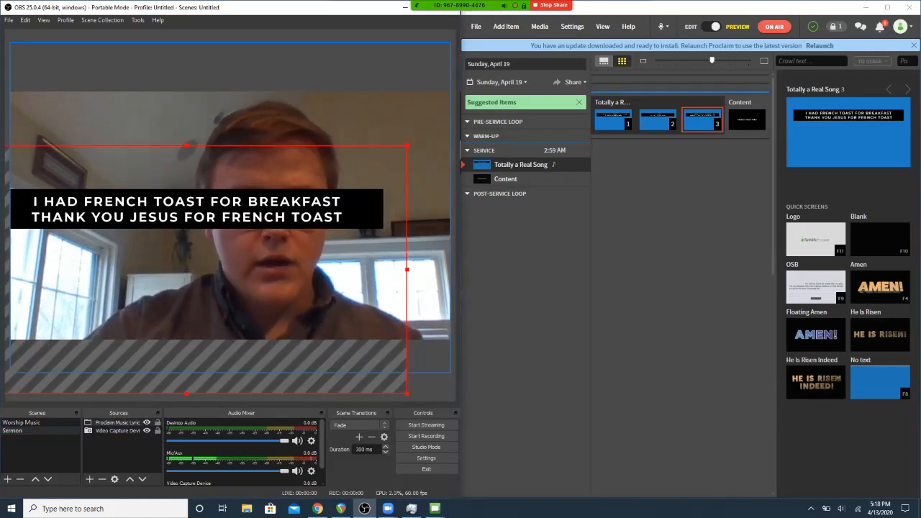
{"action": "left_click_drag", "start_coordinate": [408, 145], "coordinate": [180, 273]}
{"action": "left_click_drag", "start_coordinate": [119, 317], "coordinate": [162, 136]}
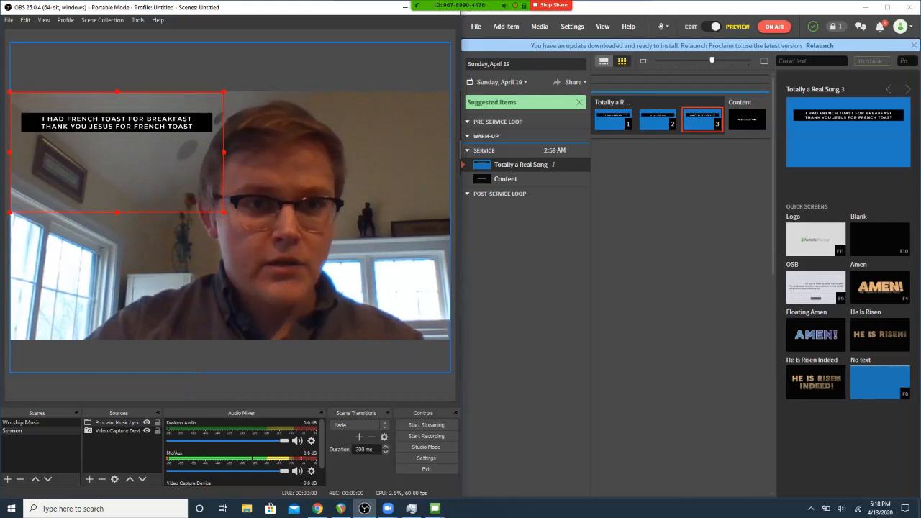
{"action": "left_click_drag", "start_coordinate": [224, 212], "coordinate": [152, 171]}
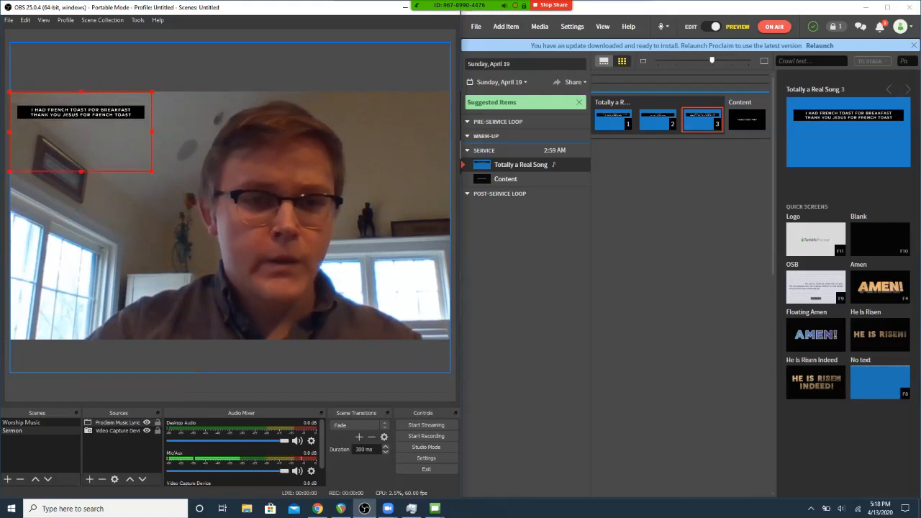
{"action": "left_click_drag", "start_coordinate": [81, 134], "coordinate": [379, 134]}
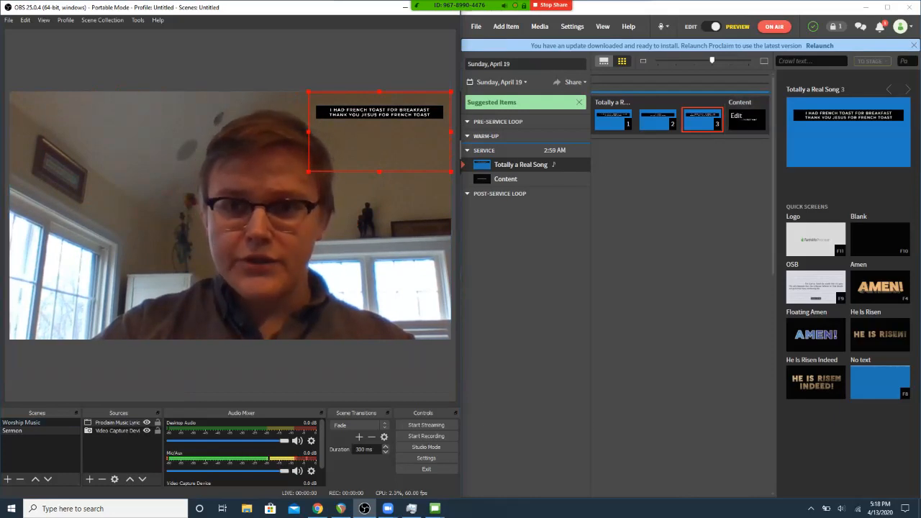
- Test the Sermon overlay by alternating Proclaim's live slide between the Pastor's First Point slide and the third song slide, ending on the pastor's point
{"action": "left_click", "coordinate": [747, 120]}
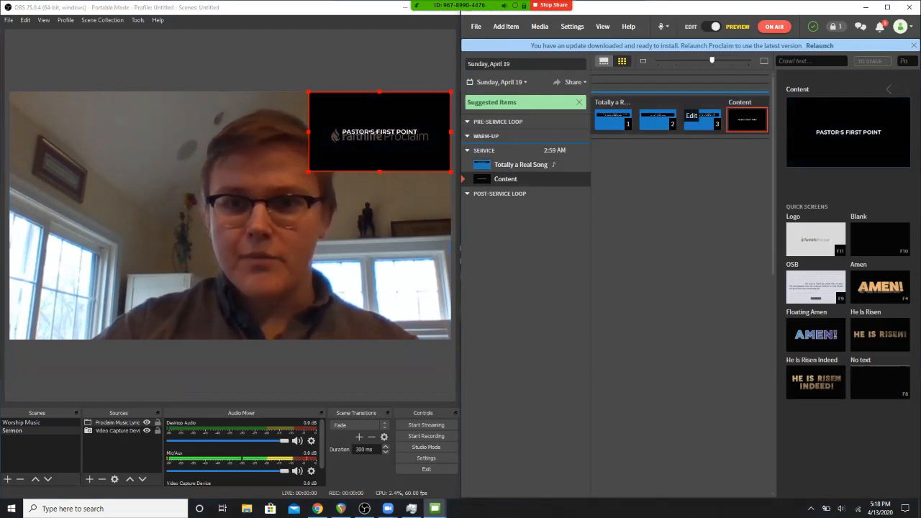
{"action": "left_click", "coordinate": [694, 119]}
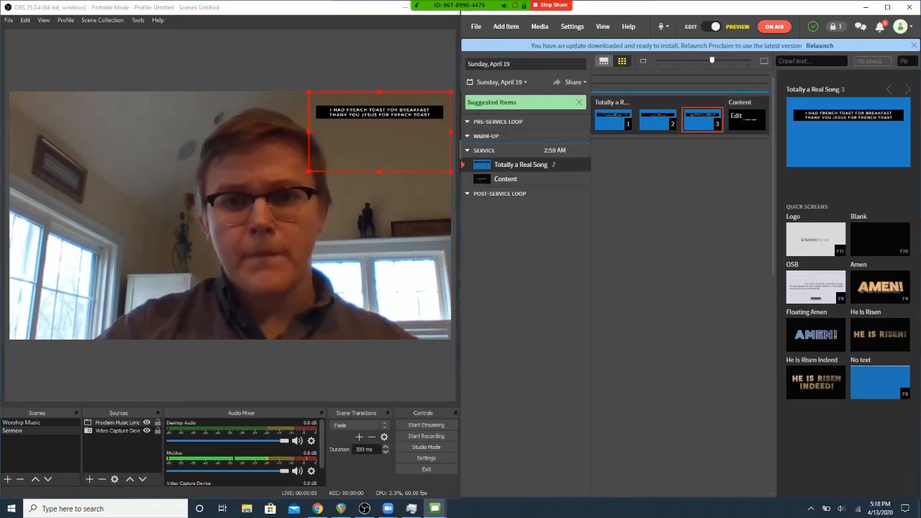
{"action": "left_click", "coordinate": [749, 121]}
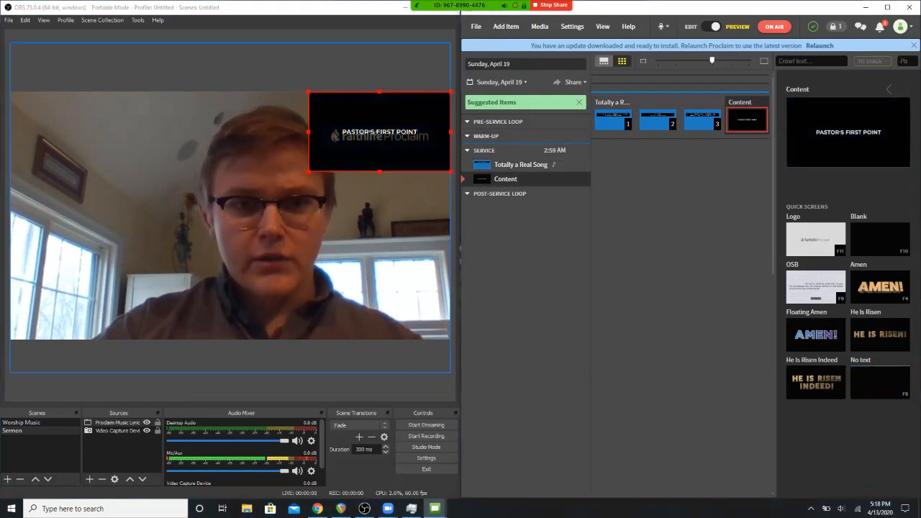
{"action": "mouse_move", "coordinate": [459, 5]}
{"action": "left_click", "coordinate": [375, 12]}
{"action": "left_click", "coordinate": [431, 11]}
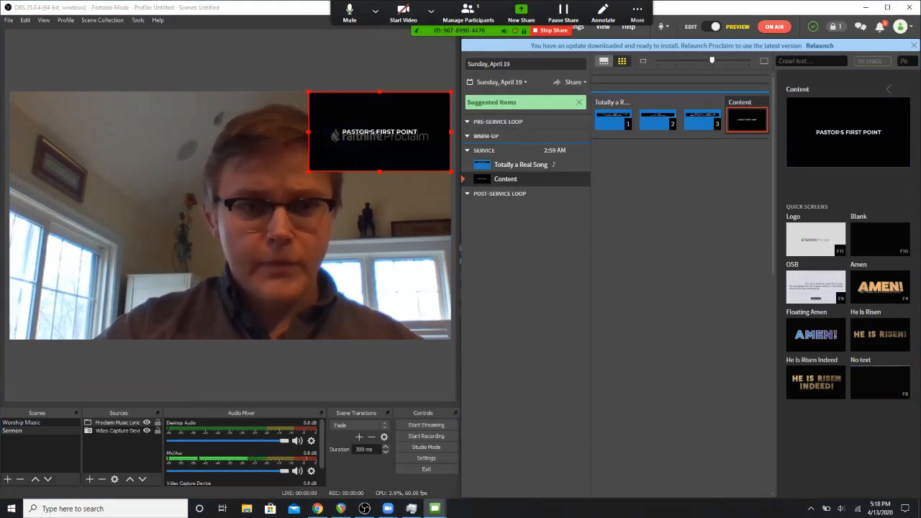
{"action": "left_click", "coordinate": [237, 387]}
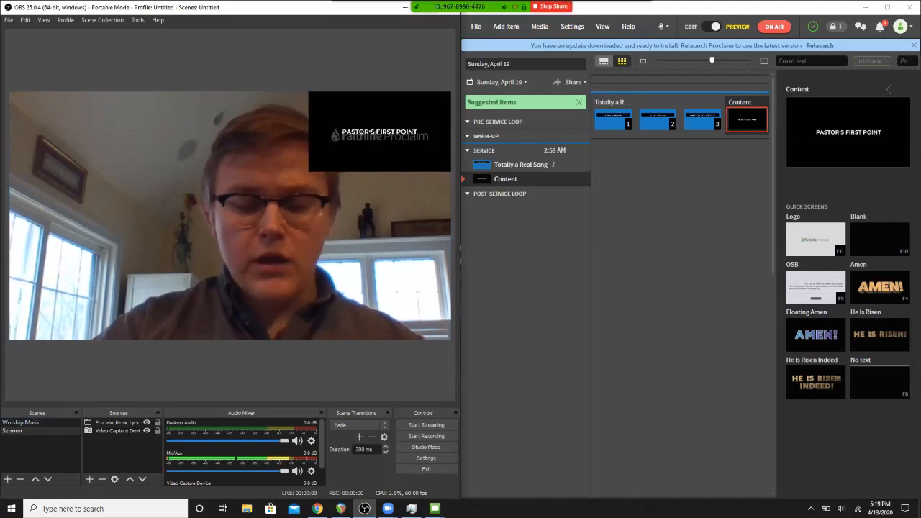
{"action": "left_click", "coordinate": [431, 11]}
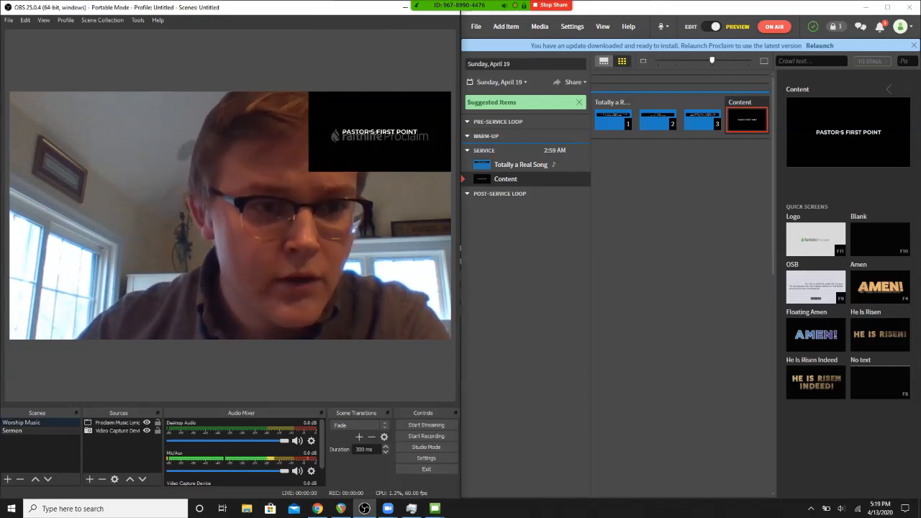
- Switch OBS to the Worship Music scene and put the third song slide live in Proclaim
{"action": "left_click", "coordinate": [22, 423]}
{"action": "left_click", "coordinate": [694, 119]}
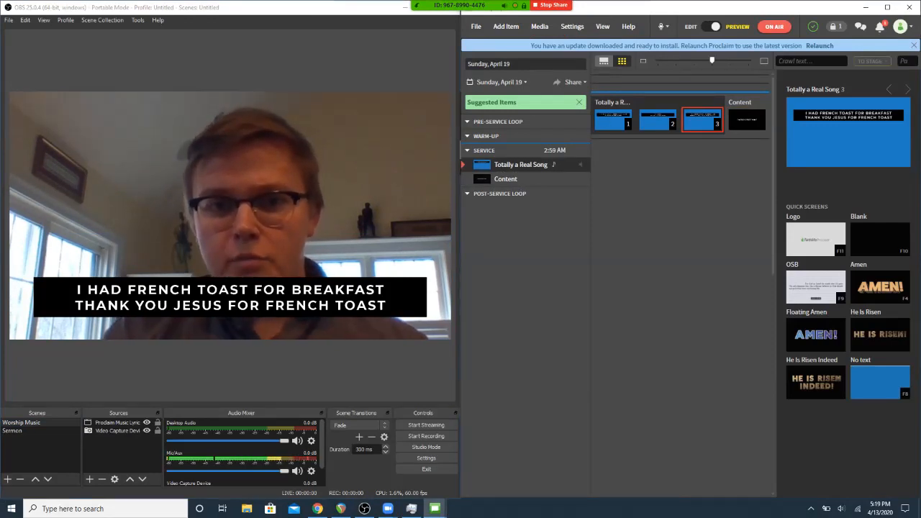
- Add a blank Content item between the song and the pastor's point in Proclaim, and compare it with its neighbouring items
{"action": "left_click", "coordinate": [506, 26]}
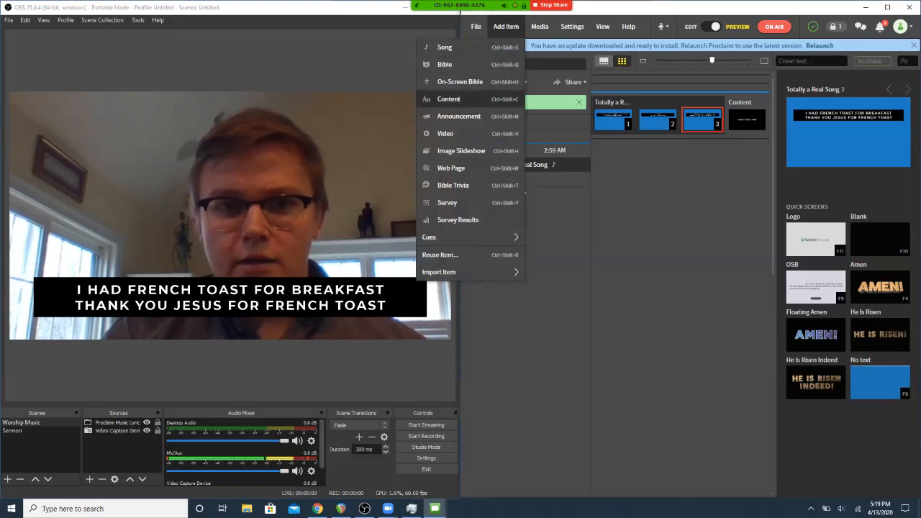
{"action": "left_click", "coordinate": [449, 99]}
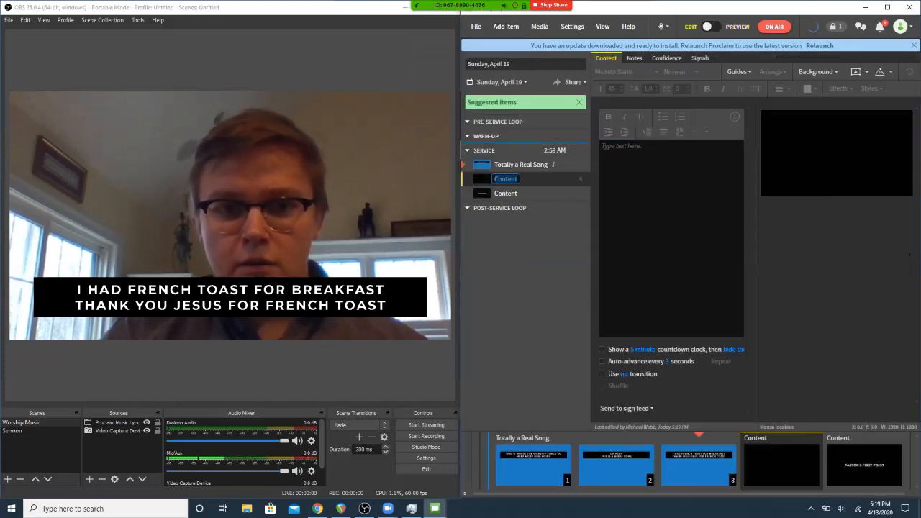
{"action": "left_click", "coordinate": [506, 193]}
{"action": "left_click", "coordinate": [521, 165]}
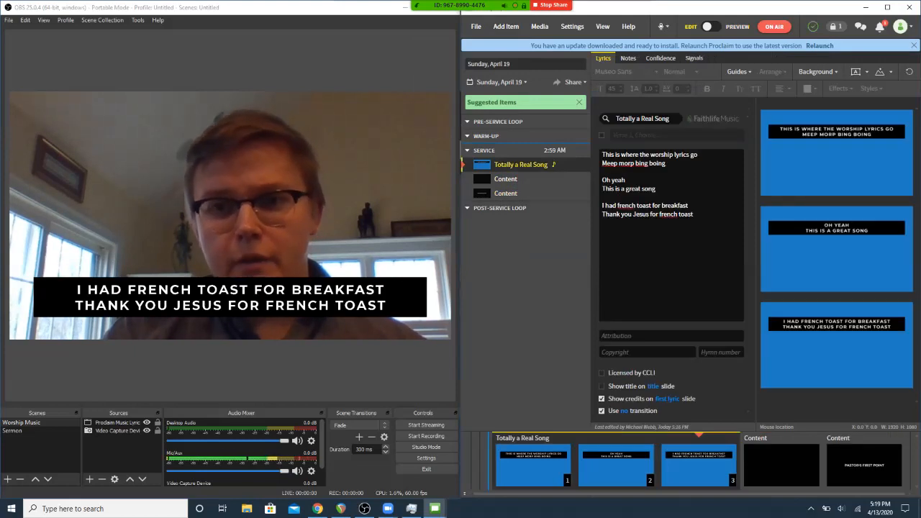
{"action": "left_click", "coordinate": [506, 179]}
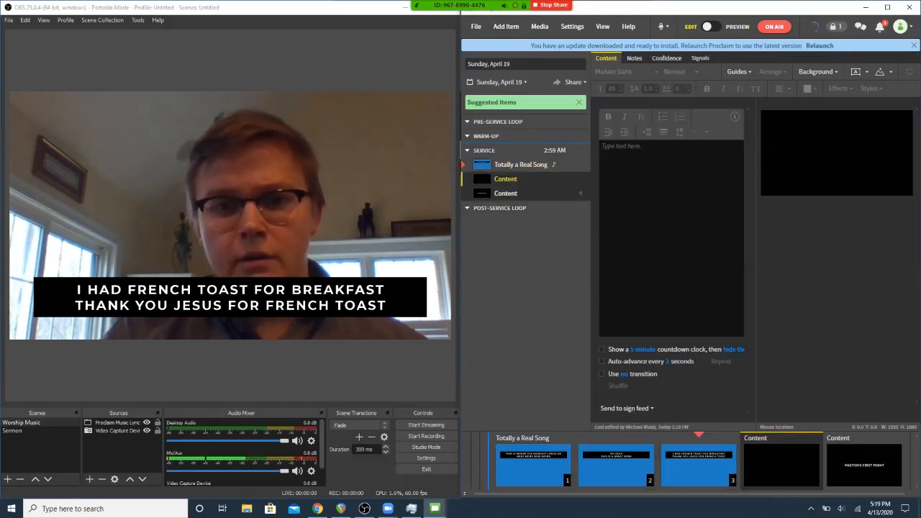
{"action": "left_click", "coordinate": [506, 194]}
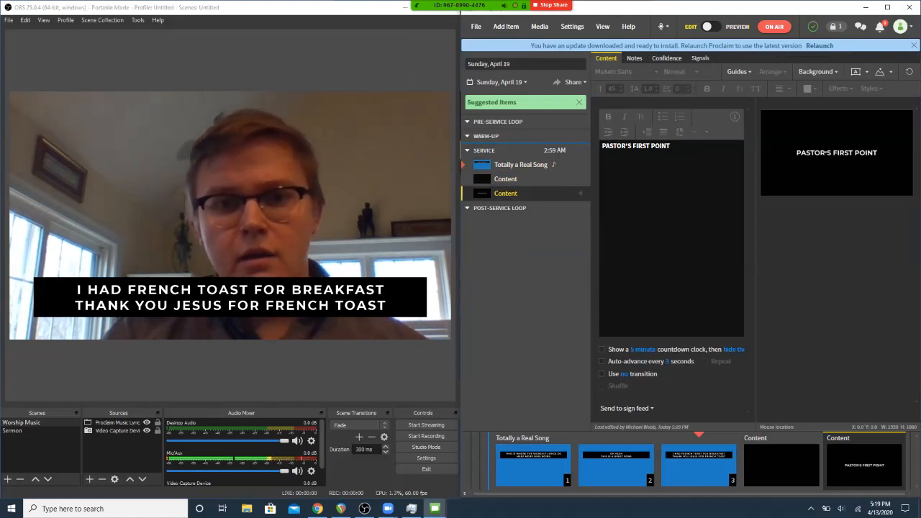
{"action": "left_click", "coordinate": [506, 179]}
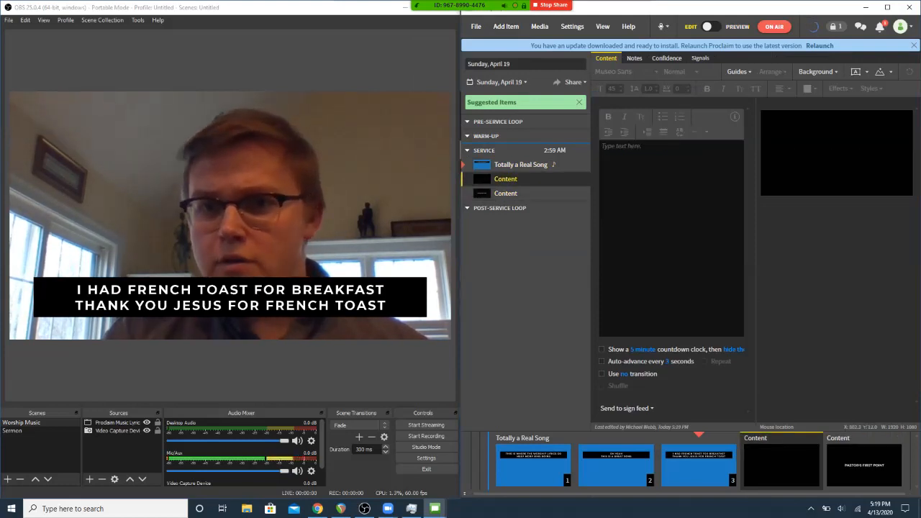
- Give the new Content slide the same blue background fill as the song slides and delete its extra text box
{"action": "left_click", "coordinate": [818, 72]}
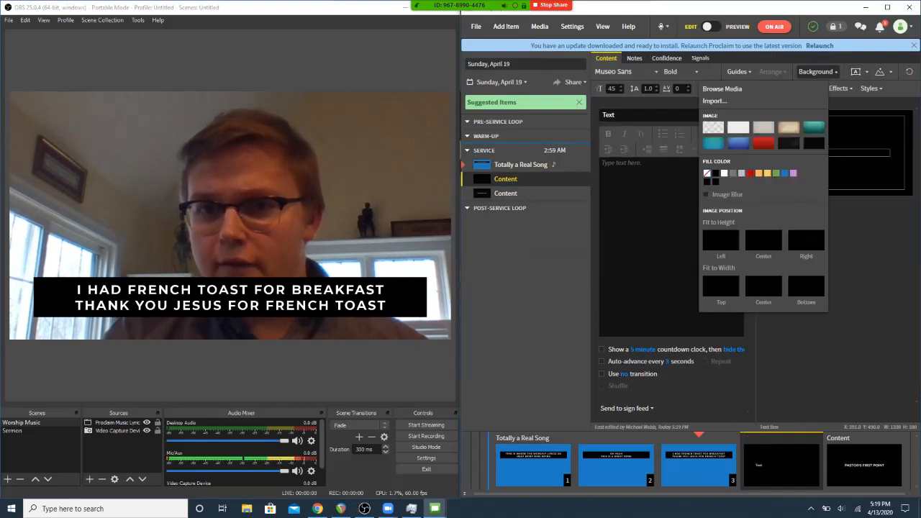
{"action": "left_click", "coordinate": [713, 127]}
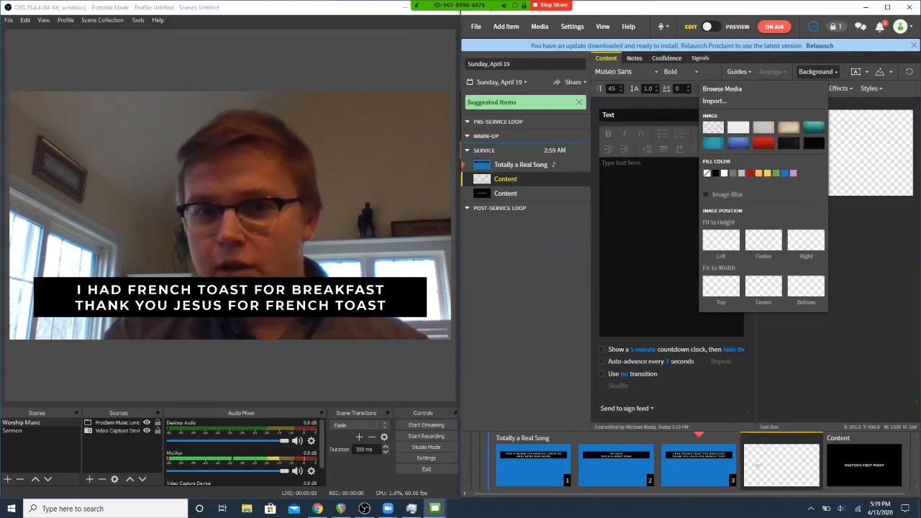
{"action": "left_click", "coordinate": [784, 173]}
{"action": "left_click", "coordinate": [818, 72]}
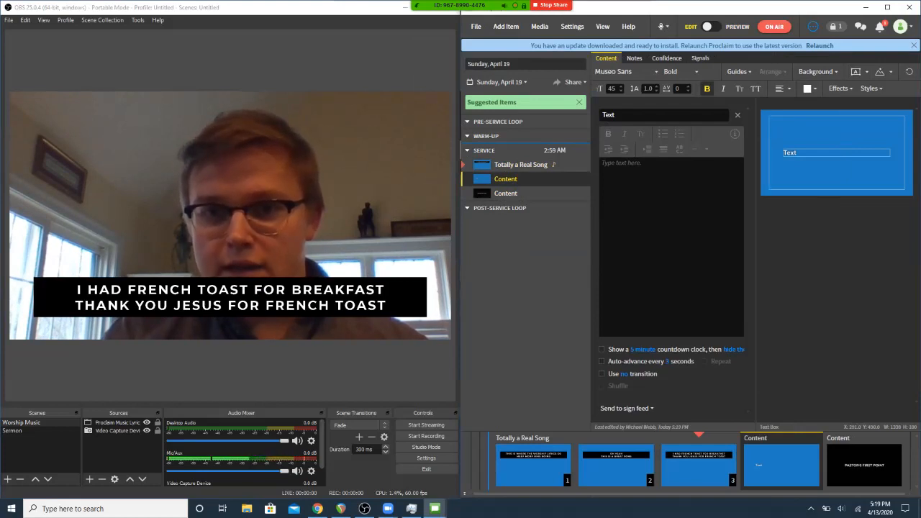
{"action": "left_click", "coordinate": [738, 115]}
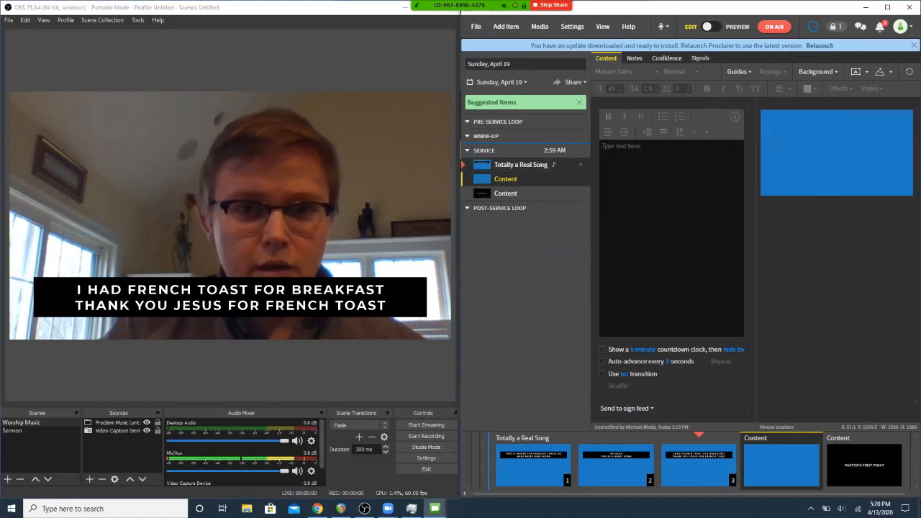
- Run the transition from the blank blue slide to the Pastor's First Point slide, switching OBS to the Sermon scene in between
{"action": "left_click", "coordinate": [735, 27]}
{"action": "left_click", "coordinate": [741, 119]}
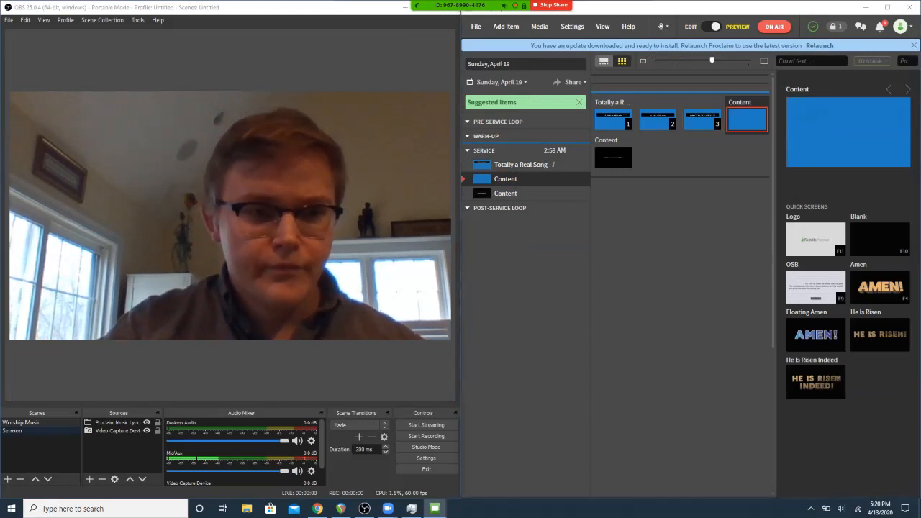
{"action": "left_click", "coordinate": [13, 431]}
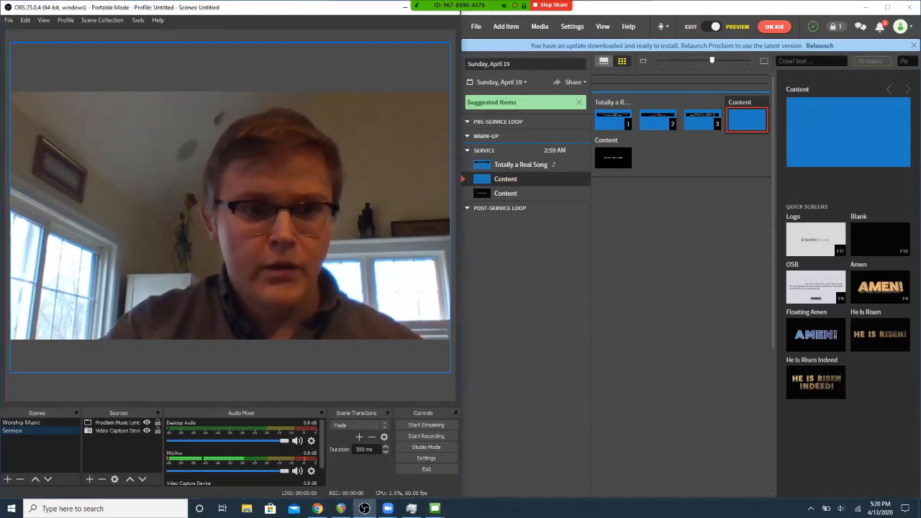
{"action": "left_click", "coordinate": [614, 157]}
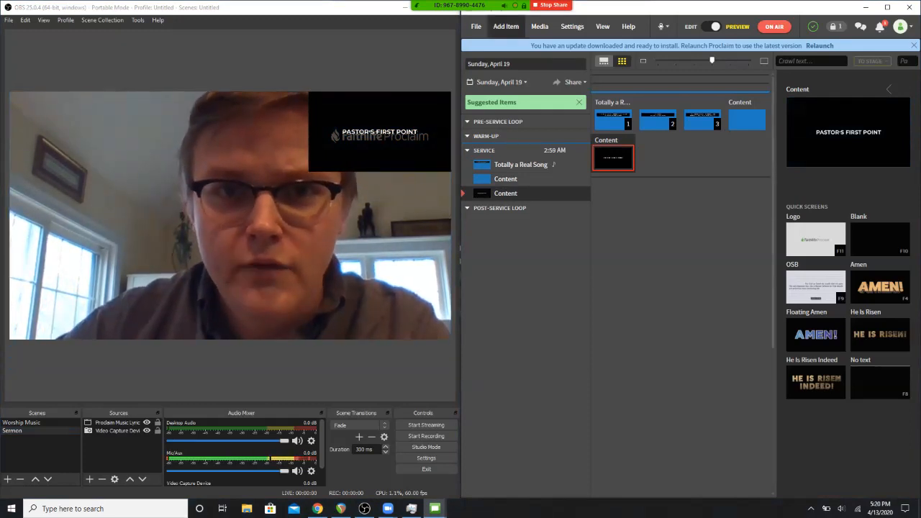
- Add another Content item in Proclaim with the two lines "Thanks for tuning in today!" and "See you next week!"
{"action": "left_click", "coordinate": [506, 27]}
{"action": "left_click", "coordinate": [449, 99]}
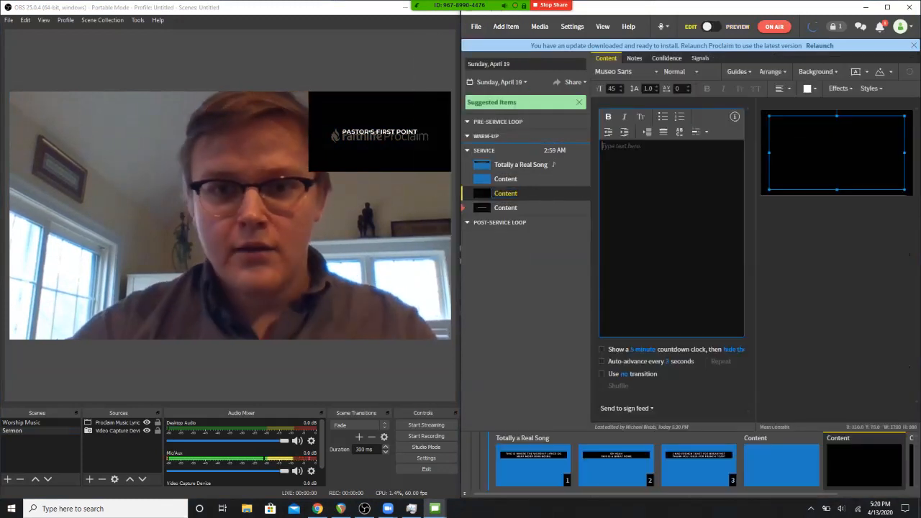
{"action": "type", "text": "Thanks fo"}
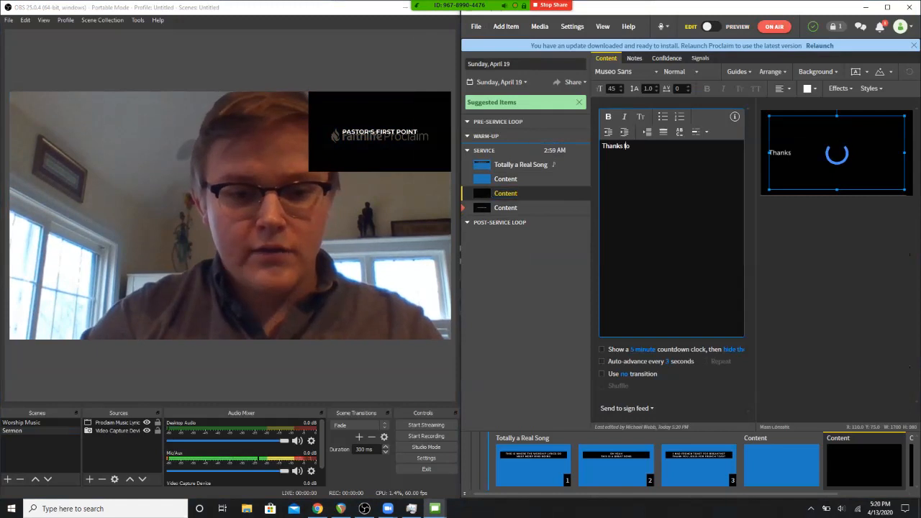
{"action": "type", "text": "r tuning in today!"}
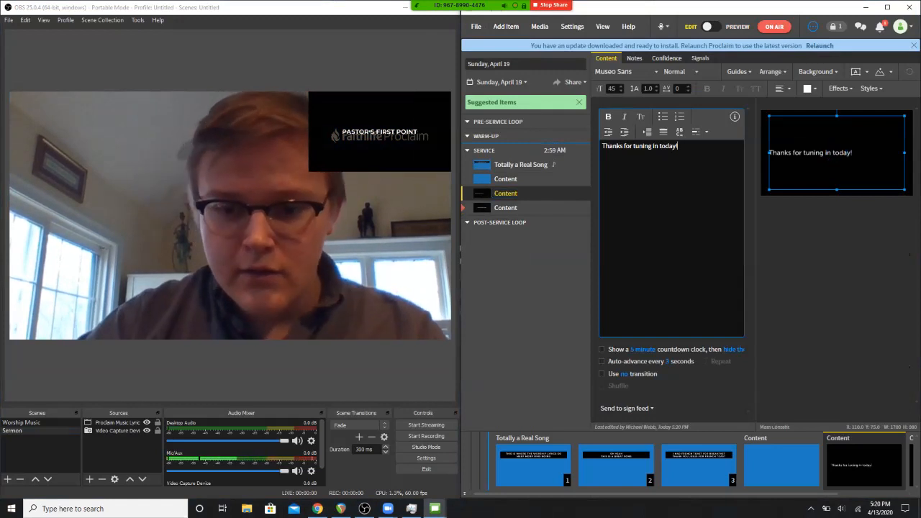
{"action": "key", "text": "Return"}
{"action": "type", "text": "See you next week!"}
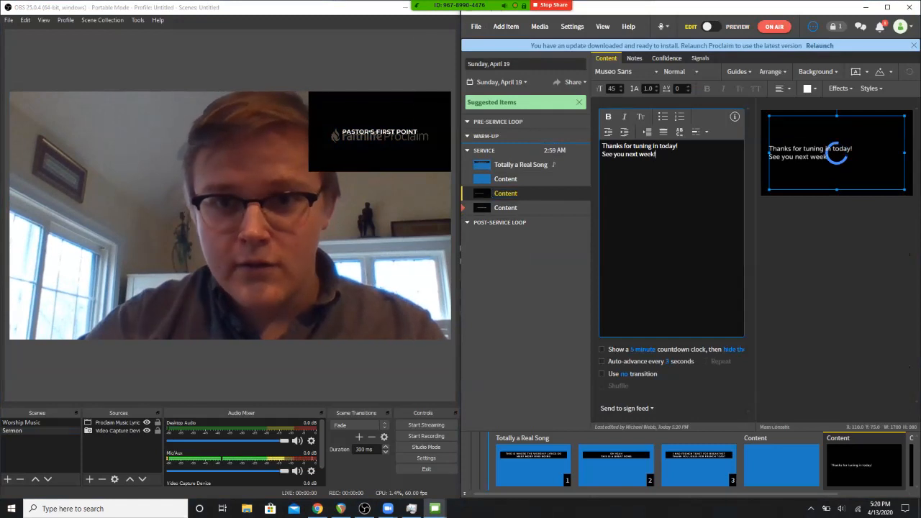
{"action": "key", "text": "Escape"}
{"action": "key", "text": "Escape"}
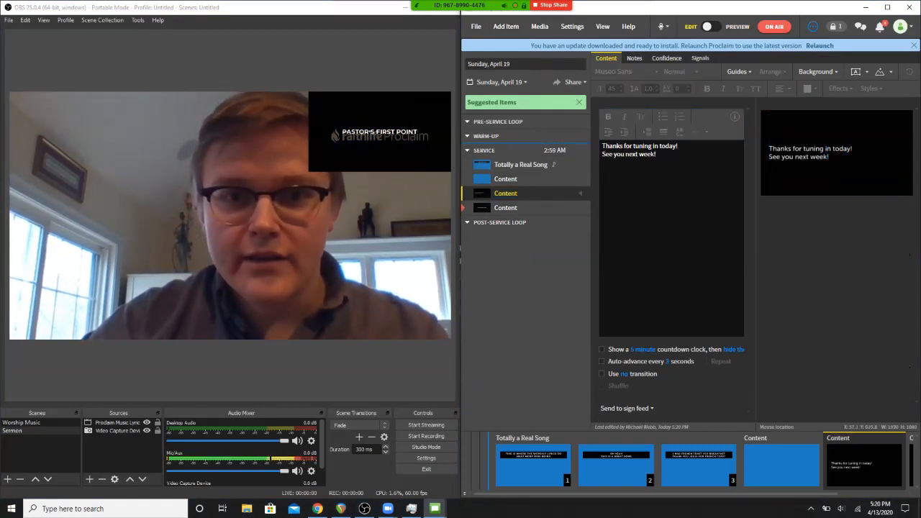
- Move the "Thanks for tuning in today!" Content item into the Post-Service Loop in Proclaim and rename it Goodbye
{"action": "left_click_drag", "start_coordinate": [506, 193], "coordinate": [506, 228]}
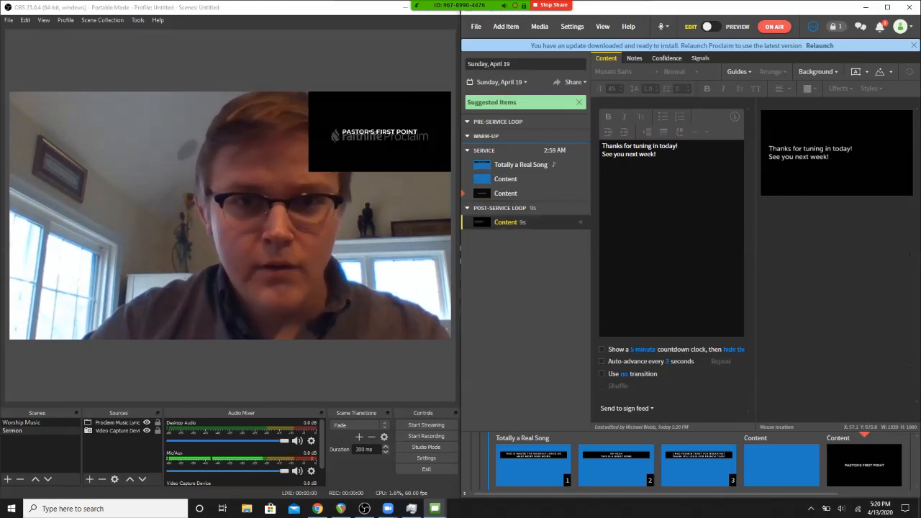
{"action": "right_click", "coordinate": [500, 226]}
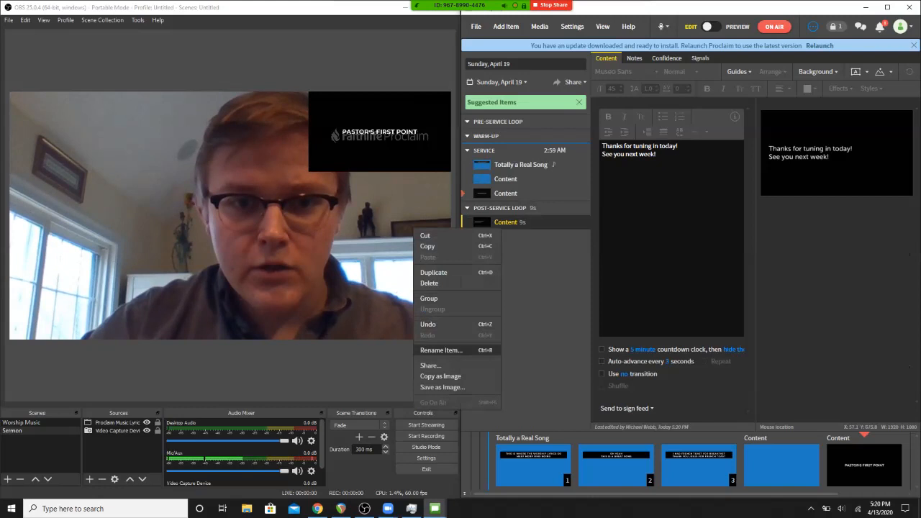
{"action": "left_click", "coordinate": [441, 350]}
{"action": "type", "text": "Goodbye"}
{"action": "key", "text": "Return"}
- Rename the plain blue Content item under Service as Blank
{"action": "right_click", "coordinate": [506, 179]}
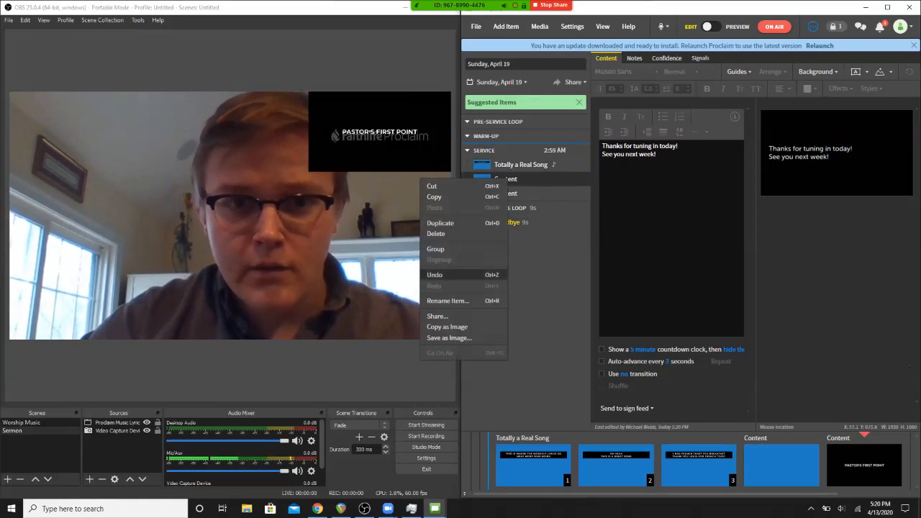
{"action": "left_click", "coordinate": [448, 301]}
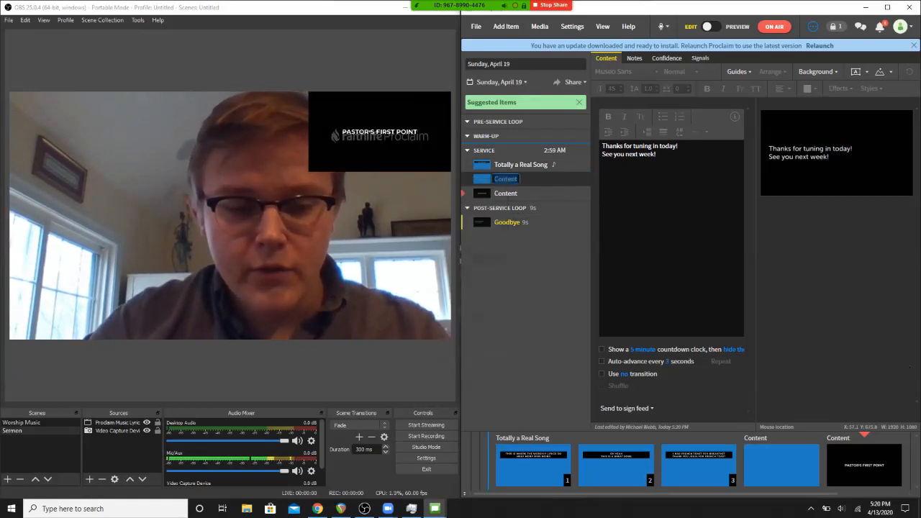
{"action": "type", "text": "Blank"}
{"action": "key", "text": "Return"}
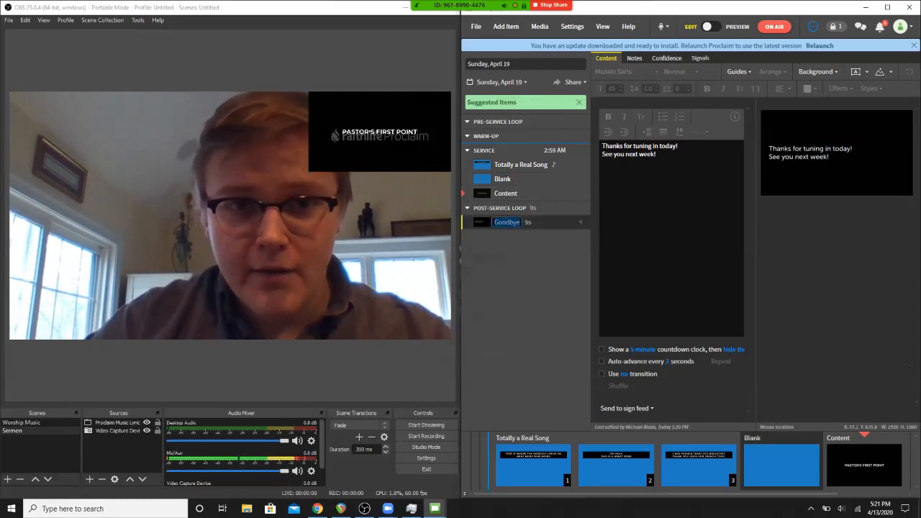
- Put the Goodbye item on air in Proclaim and add an OBS scene named Post-service
{"action": "double_click", "coordinate": [508, 222]}
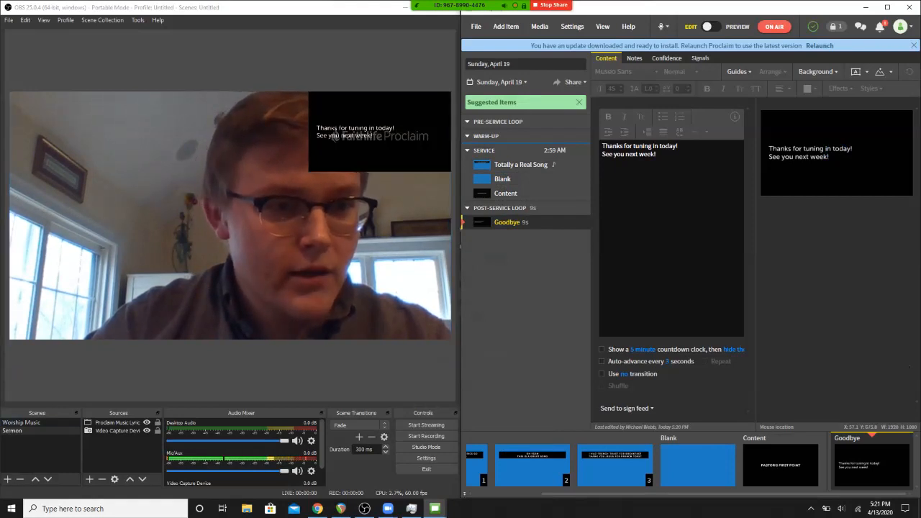
{"action": "left_click", "coordinate": [8, 478]}
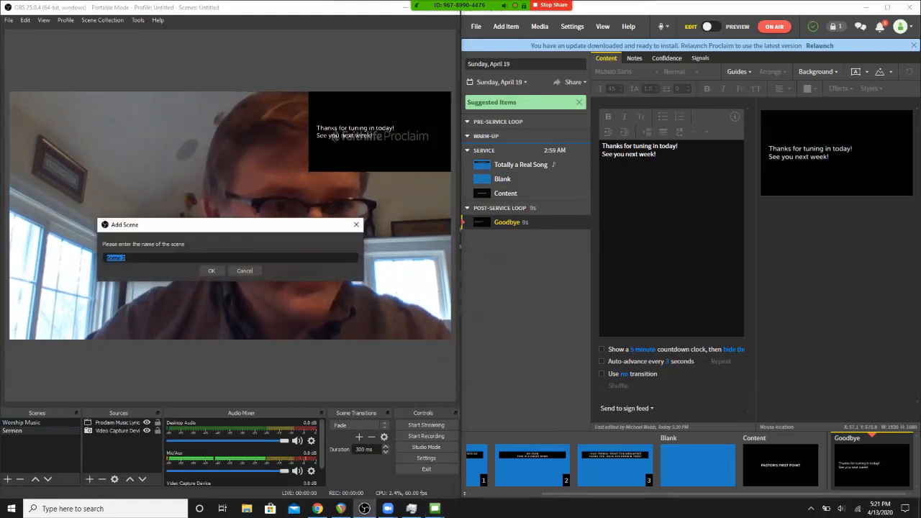
{"action": "type", "text": "Post-servi"}
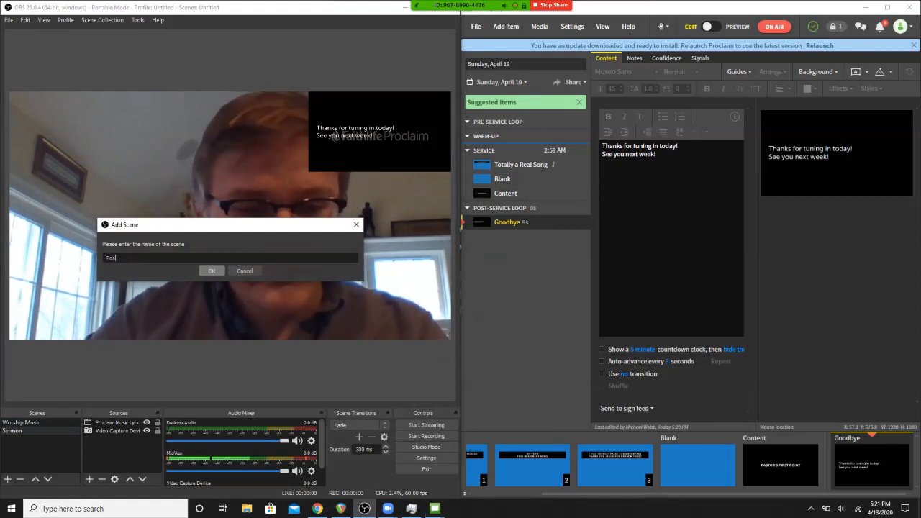
{"action": "type", "text": "ce"}
{"action": "key", "text": "Return"}
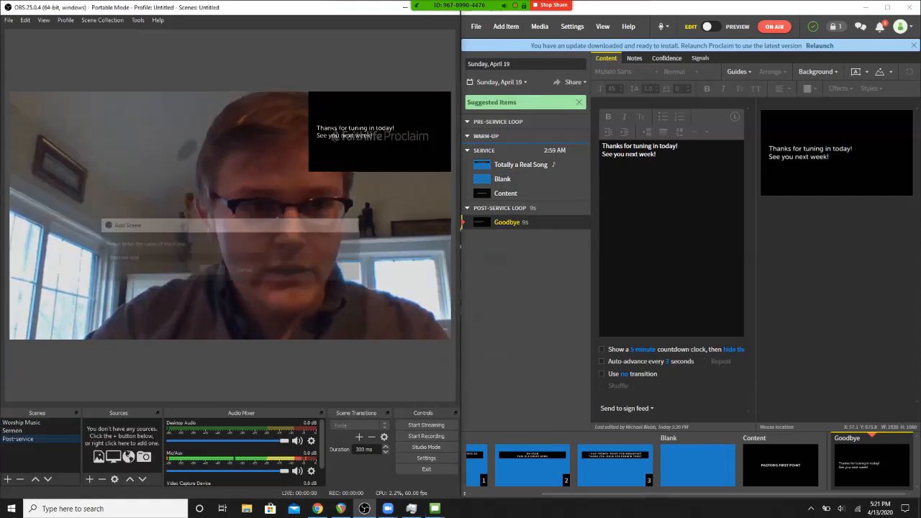
- Add the existing Proclaim Music Lyrics window capture as a source in the Post-service scene
{"action": "left_click", "coordinate": [89, 478]}
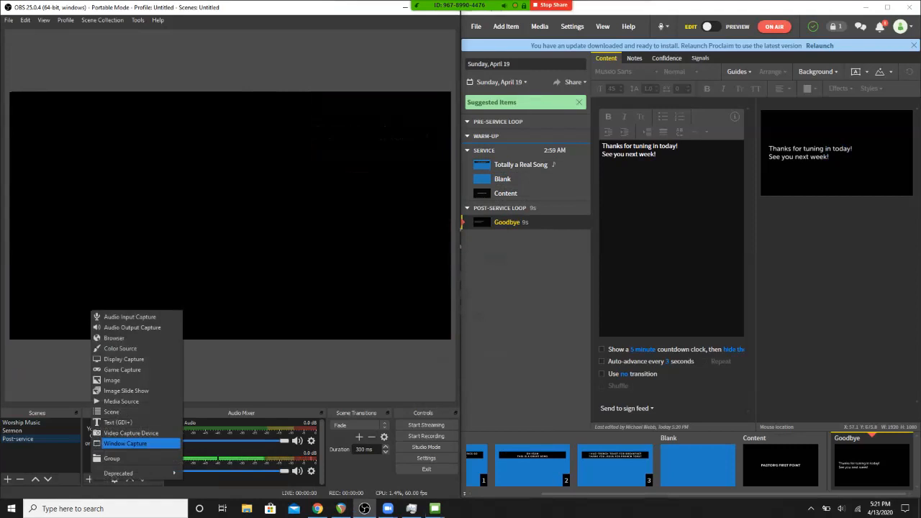
{"action": "left_click", "coordinate": [137, 443]}
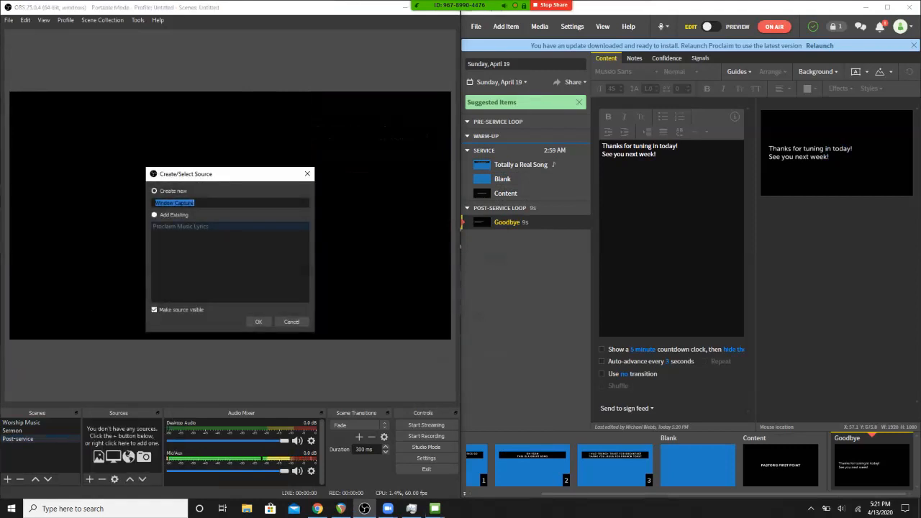
{"action": "left_click", "coordinate": [155, 215]}
{"action": "left_click", "coordinate": [180, 227]}
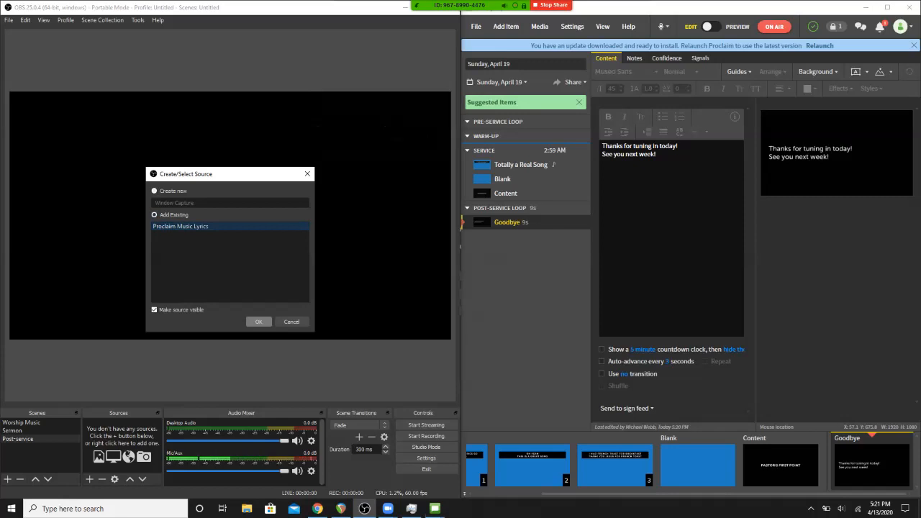
{"action": "left_click", "coordinate": [259, 321]}
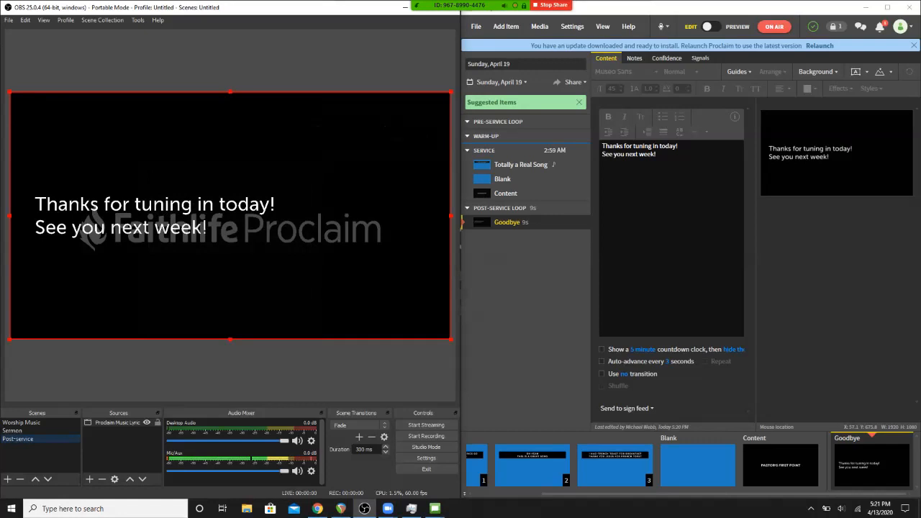
{"action": "left_click", "coordinate": [121, 455]}
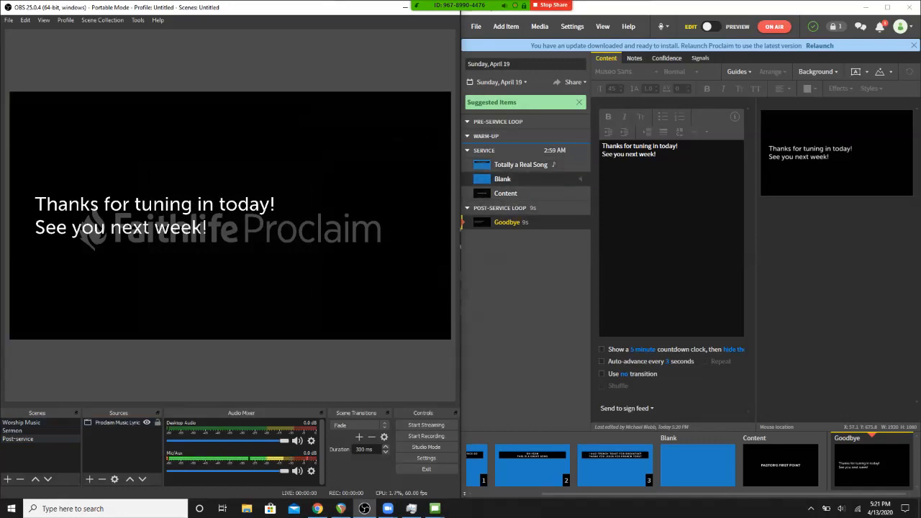
- Put the Blank slide on air from Proclaim's Preview mode and switch OBS to the Worship Music scene
{"action": "left_click", "coordinate": [504, 180]}
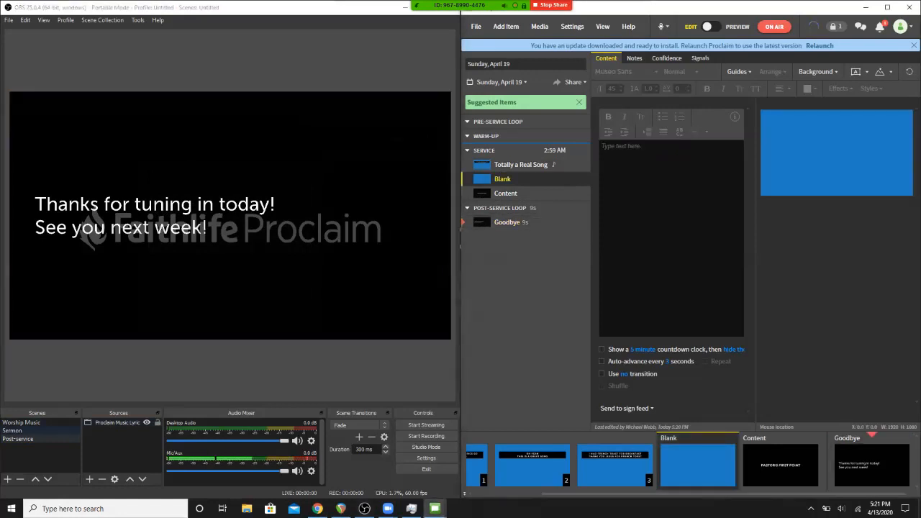
{"action": "left_click", "coordinate": [737, 27]}
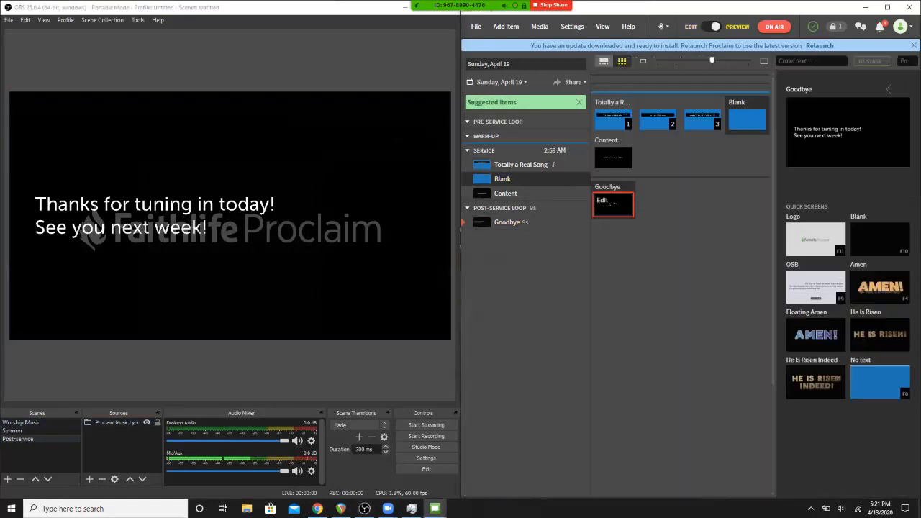
{"action": "left_click", "coordinate": [747, 120]}
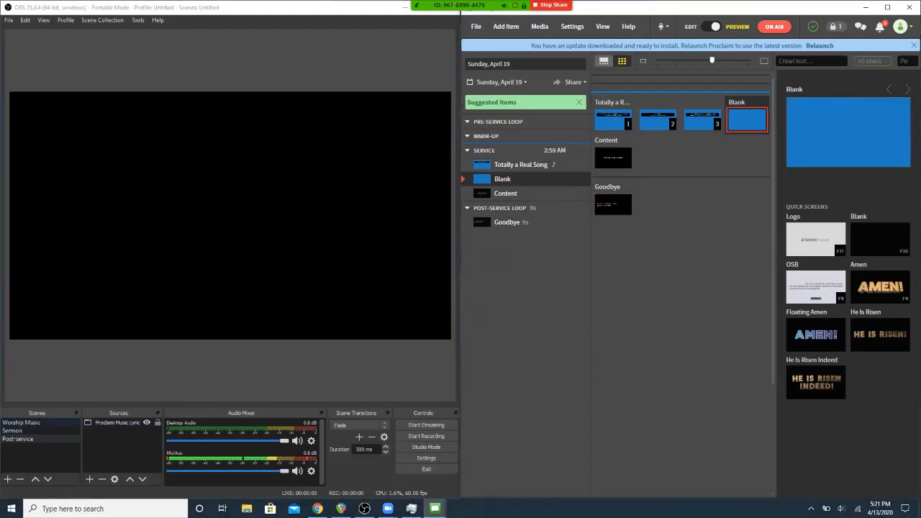
{"action": "left_click", "coordinate": [21, 422]}
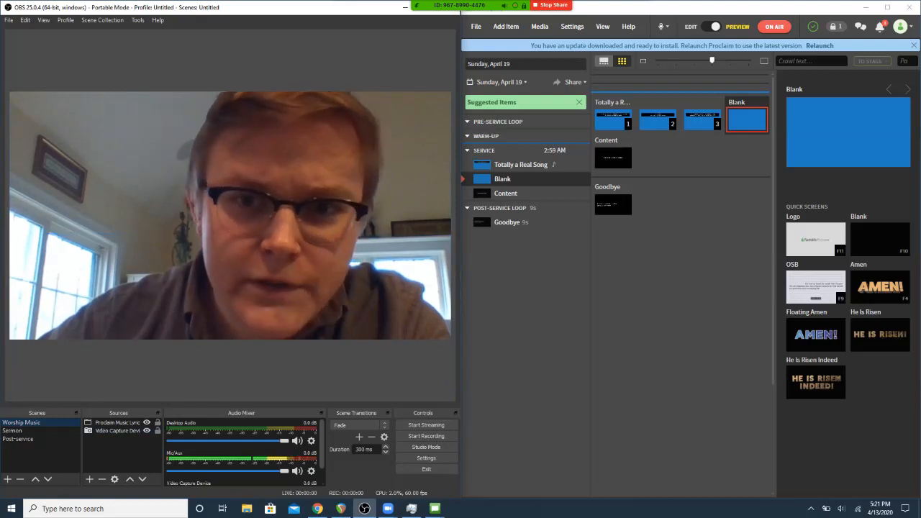
- Run through slides 1, 2 and 3 of Totally a Real Song over the camera picture
{"action": "left_click", "coordinate": [614, 121]}
{"action": "left_click", "coordinate": [616, 121]}
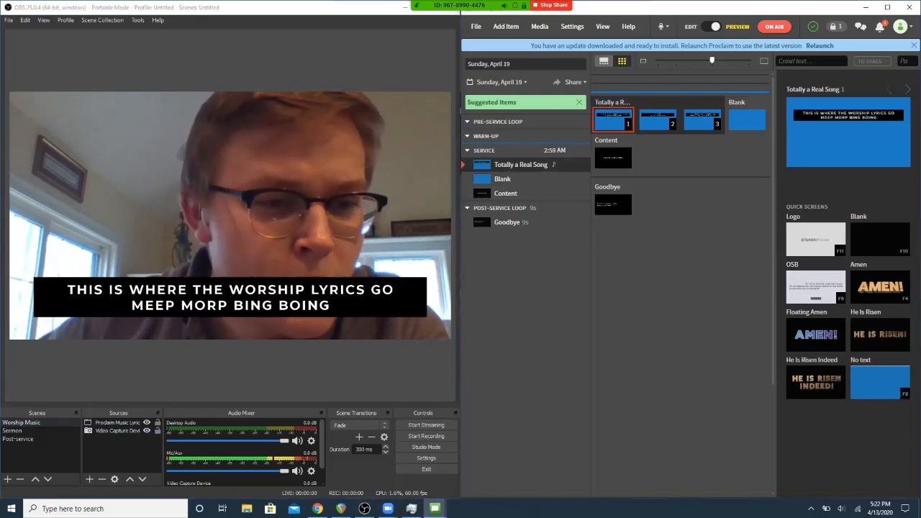
{"action": "left_click", "coordinate": [657, 120]}
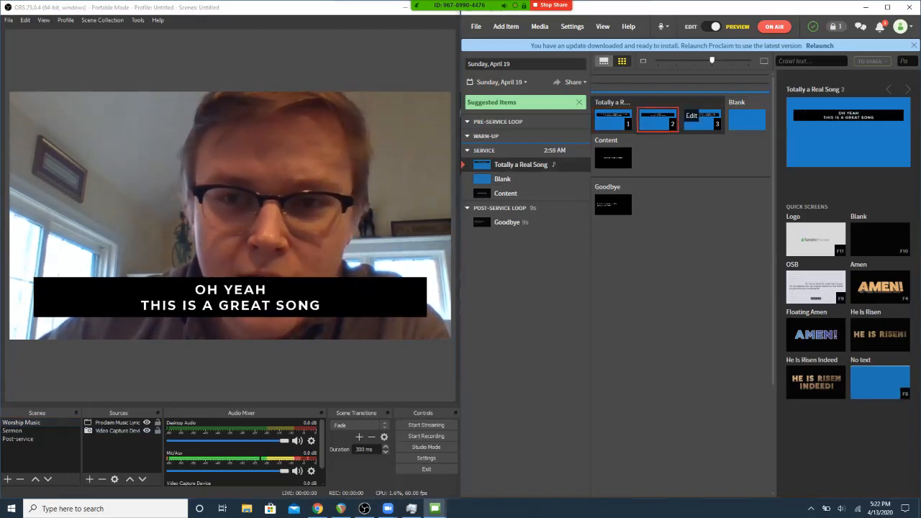
{"action": "left_click", "coordinate": [702, 121]}
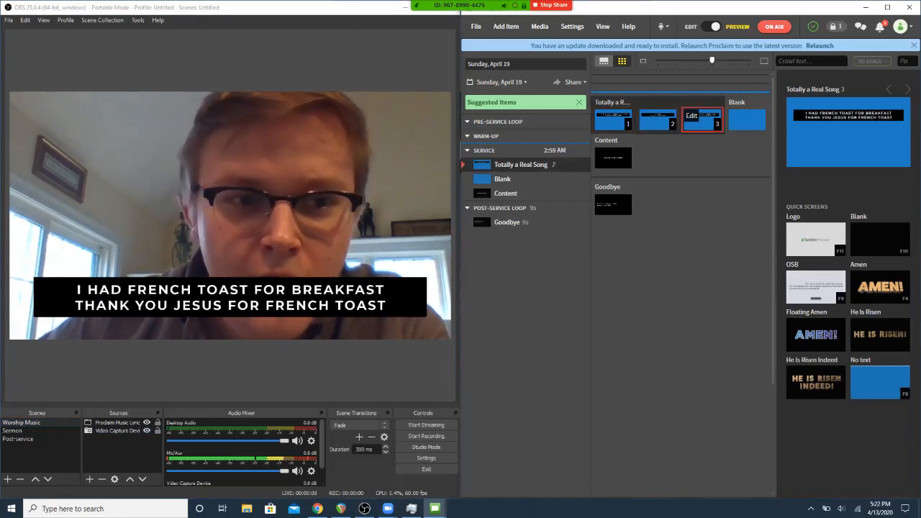
{"action": "left_click", "coordinate": [230, 305]}
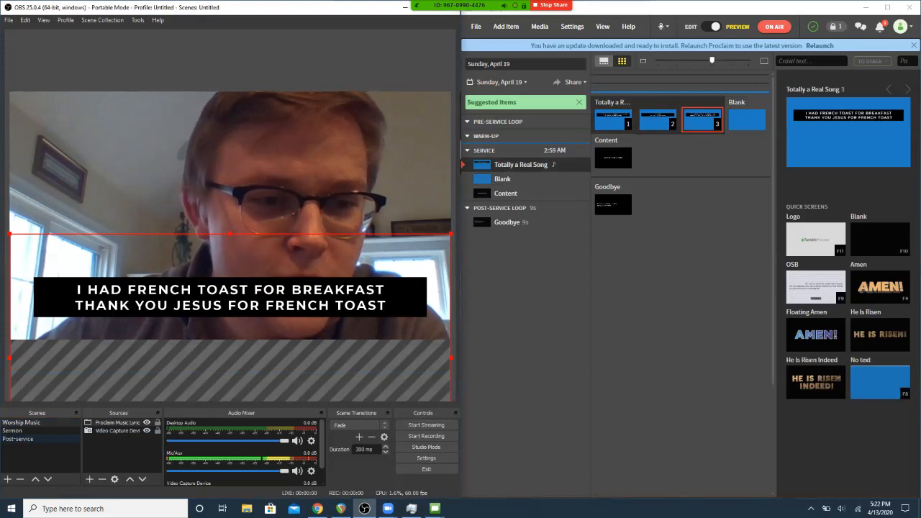
- Run the transition from the Blank slide to the Pastor's First Point slide, changing OBS to the Sermon scene in between
{"action": "left_click", "coordinate": [747, 121]}
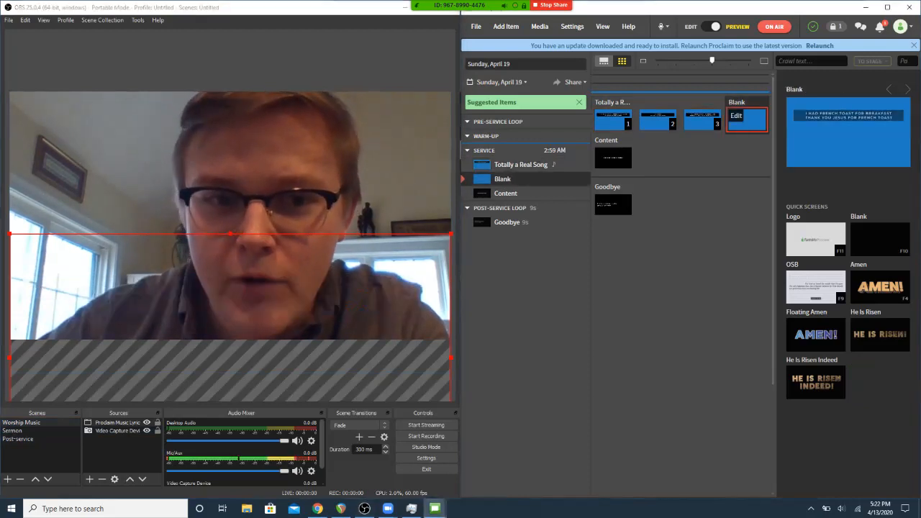
{"action": "left_click", "coordinate": [288, 64]}
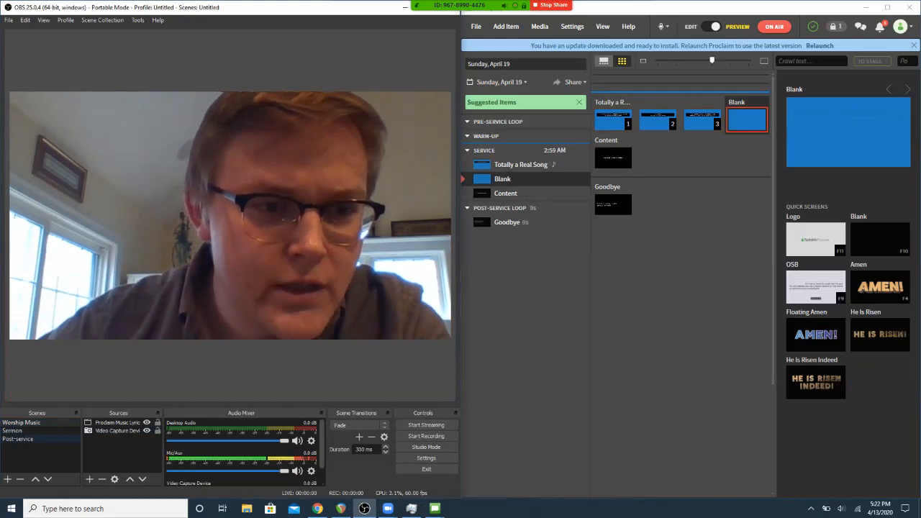
{"action": "left_click", "coordinate": [29, 432]}
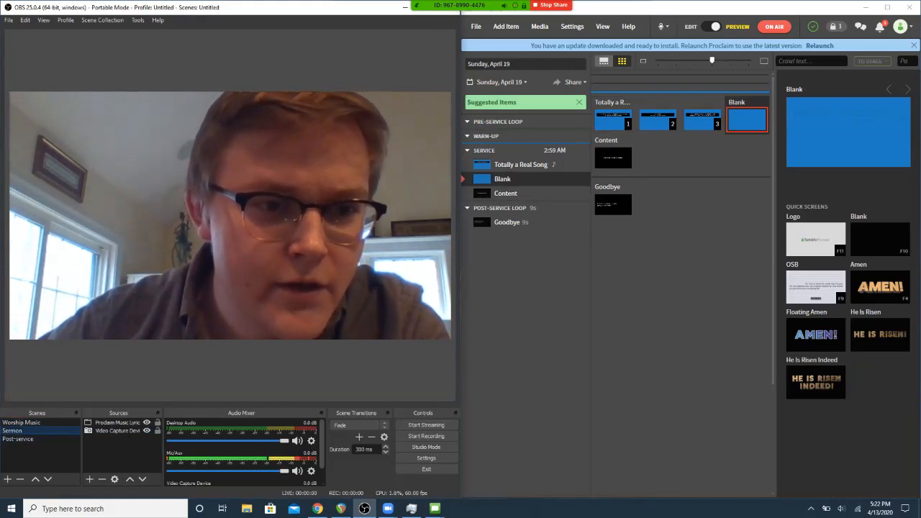
{"action": "left_click", "coordinate": [614, 159]}
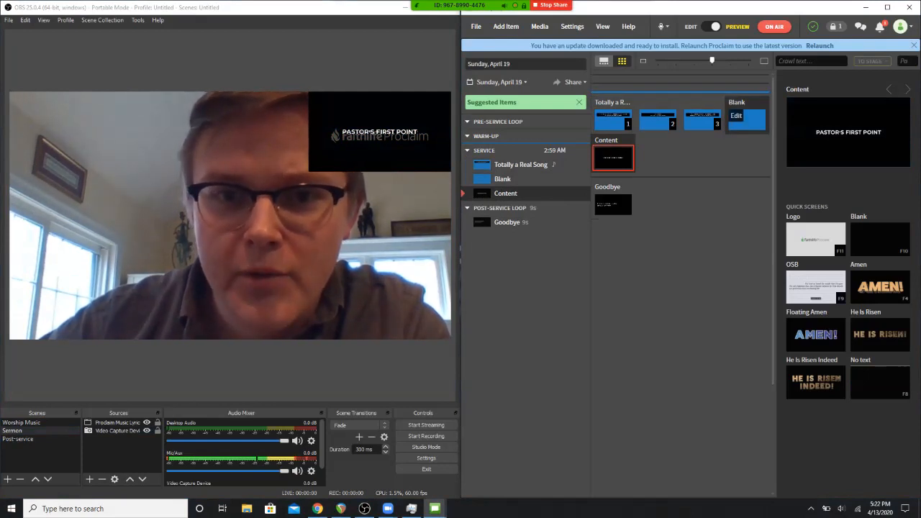
- Run the closing transition from the Blank slide to the Goodbye slide, with OBS on the Post-service scene
{"action": "left_click", "coordinate": [742, 119]}
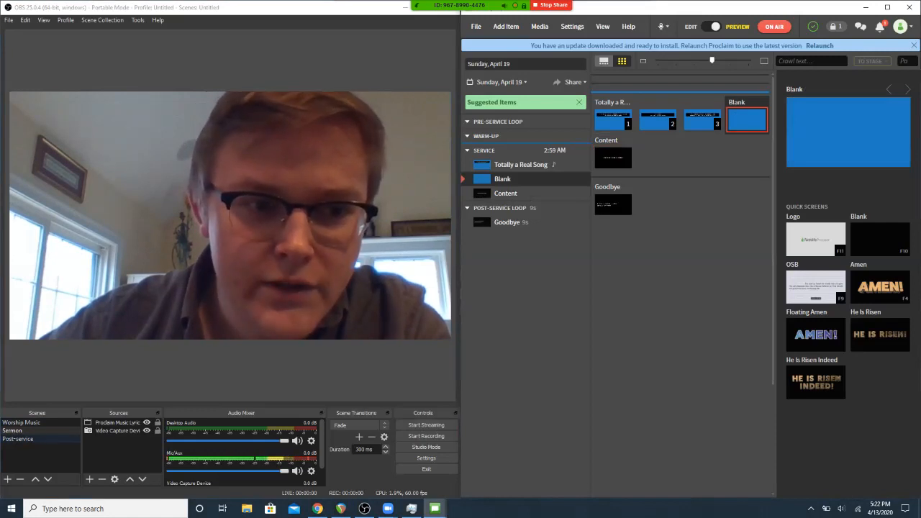
{"action": "left_click", "coordinate": [613, 205]}
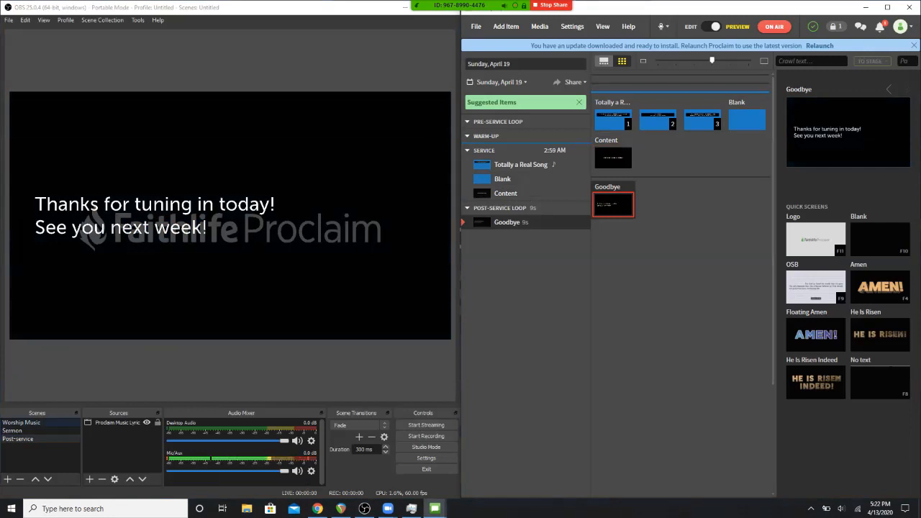
- Return OBS to the Sermon scene and put the Blank slide back on air
{"action": "left_click", "coordinate": [22, 423]}
{"action": "left_click", "coordinate": [13, 430]}
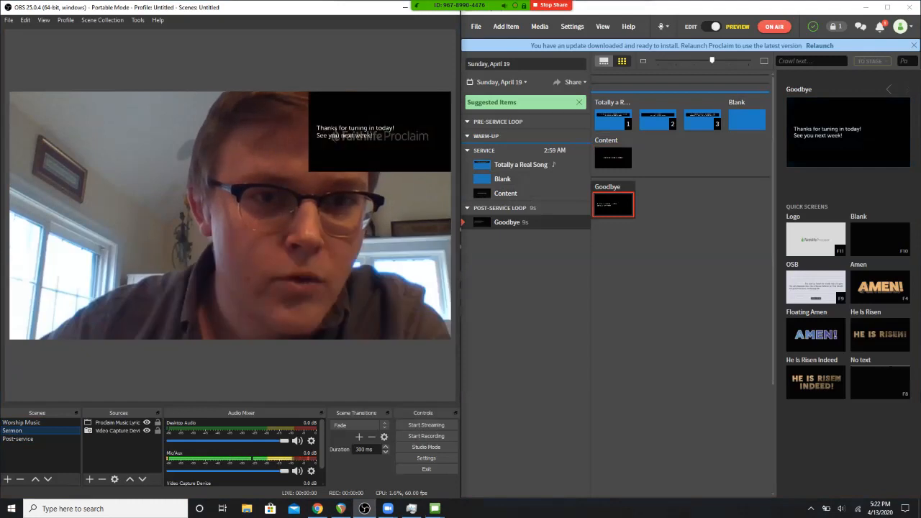
{"action": "left_click", "coordinate": [749, 122]}
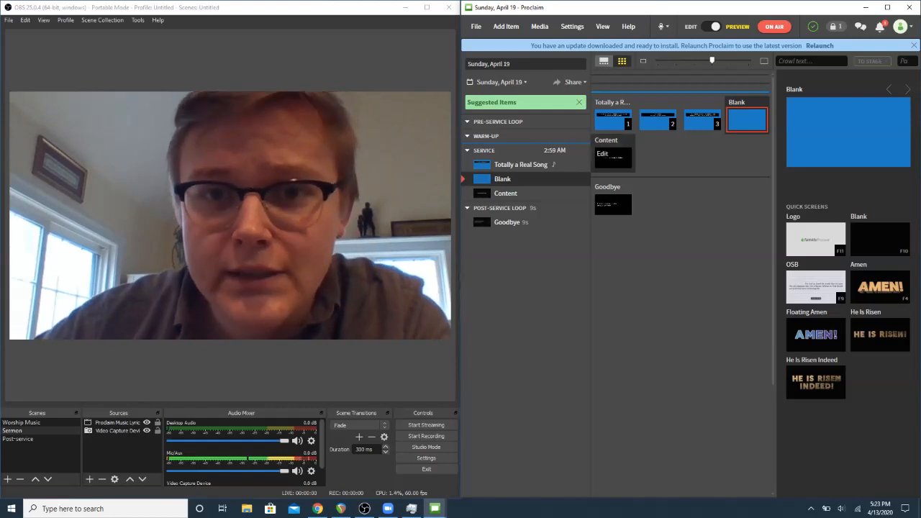
- Dismiss the suggested items in Proclaim and duplicate the Blank item, placing the copy after the sermon's Content item
{"action": "left_click", "coordinate": [579, 102]}
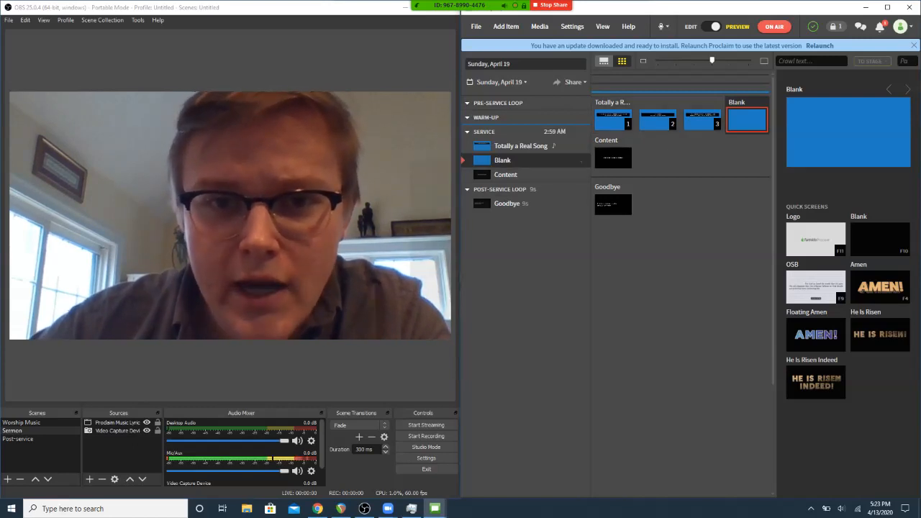
{"action": "right_click", "coordinate": [498, 160]}
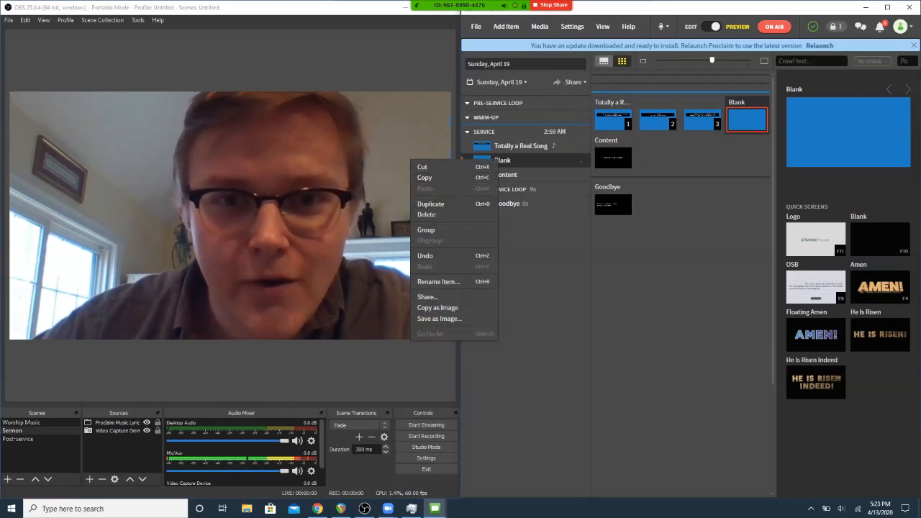
{"action": "left_click", "coordinate": [431, 204]}
{"action": "left_click_drag", "start_coordinate": [502, 175], "coordinate": [503, 195]}
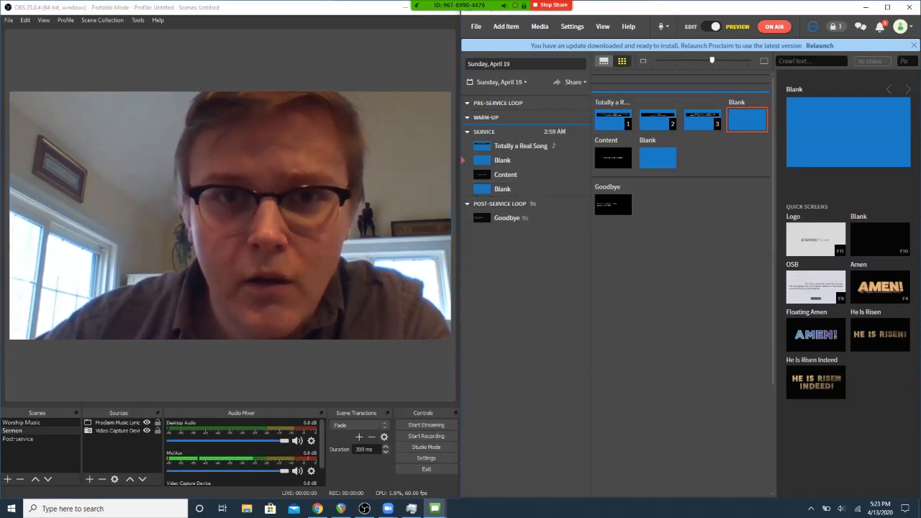
{"action": "left_click", "coordinate": [637, 11]}
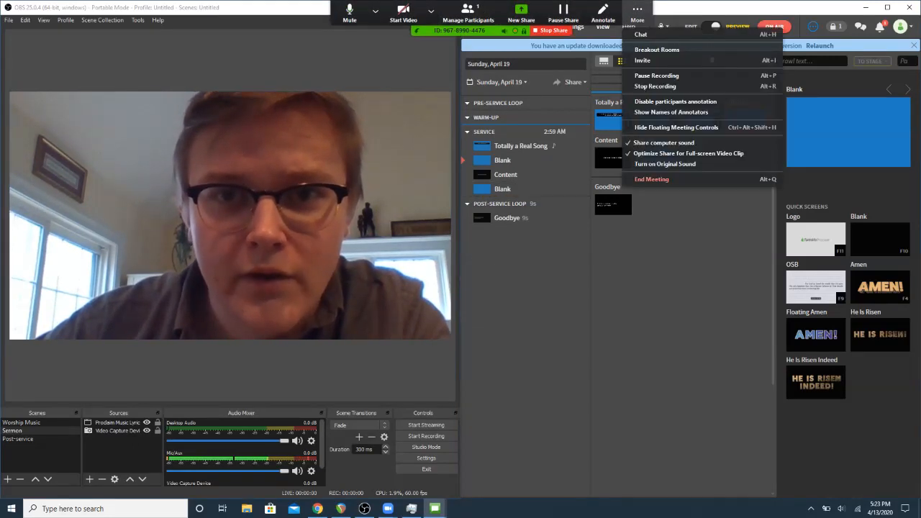